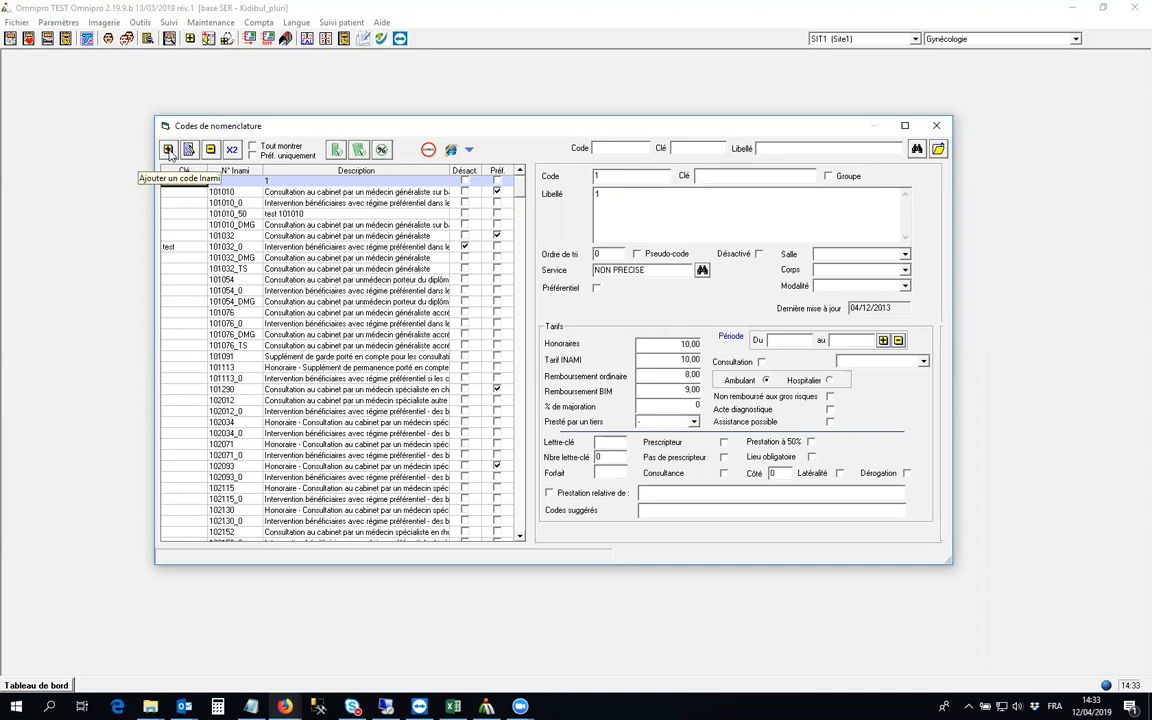
Step: Add the official INAMI code 101010 to the nomenclature codes from the internet
click(169, 150)
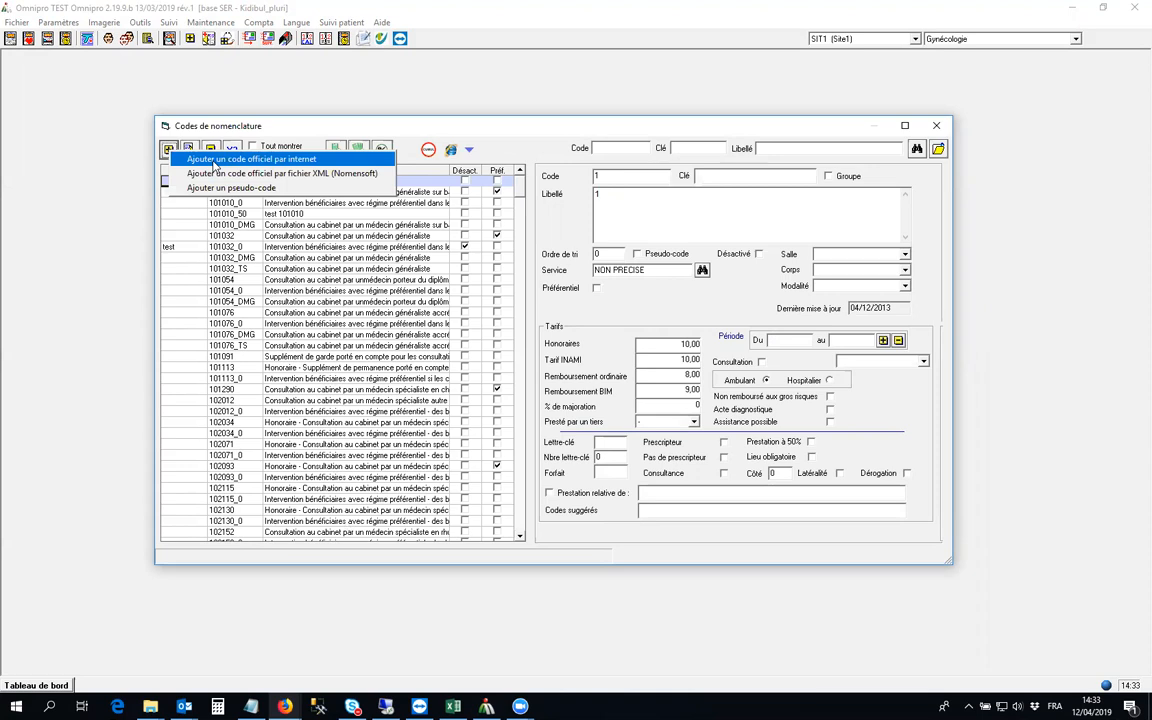
click(215, 160)
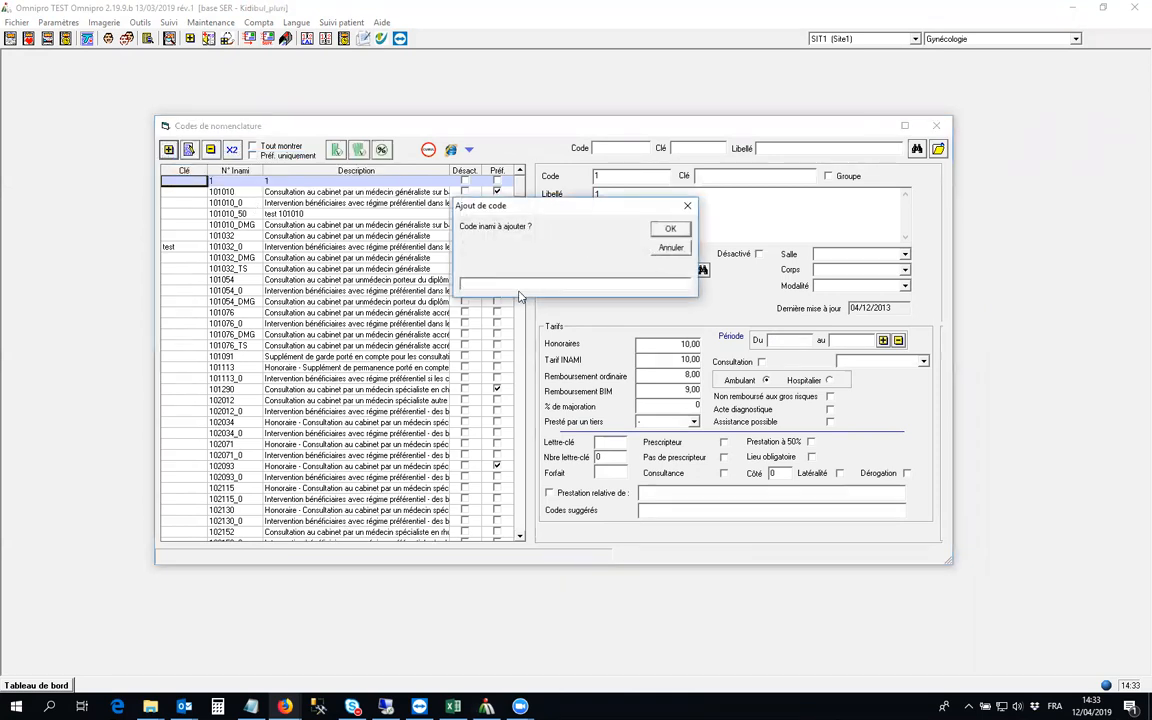
text(101010)
drag(499, 284, 444, 284)
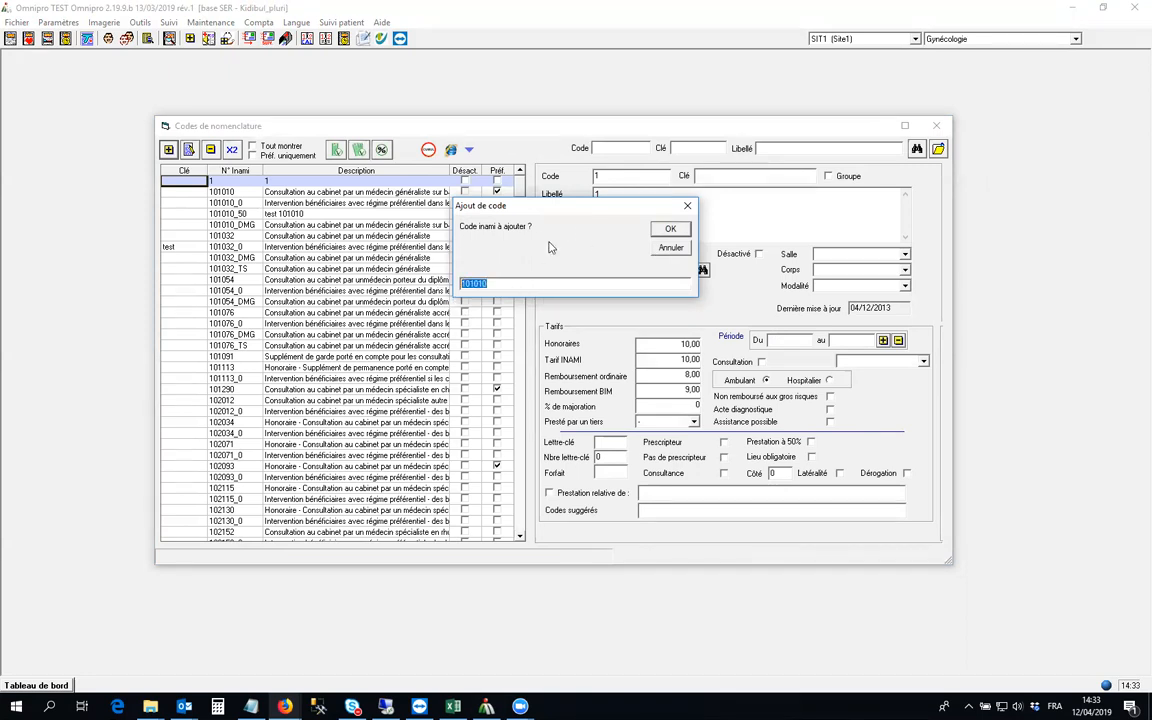
click(669, 230)
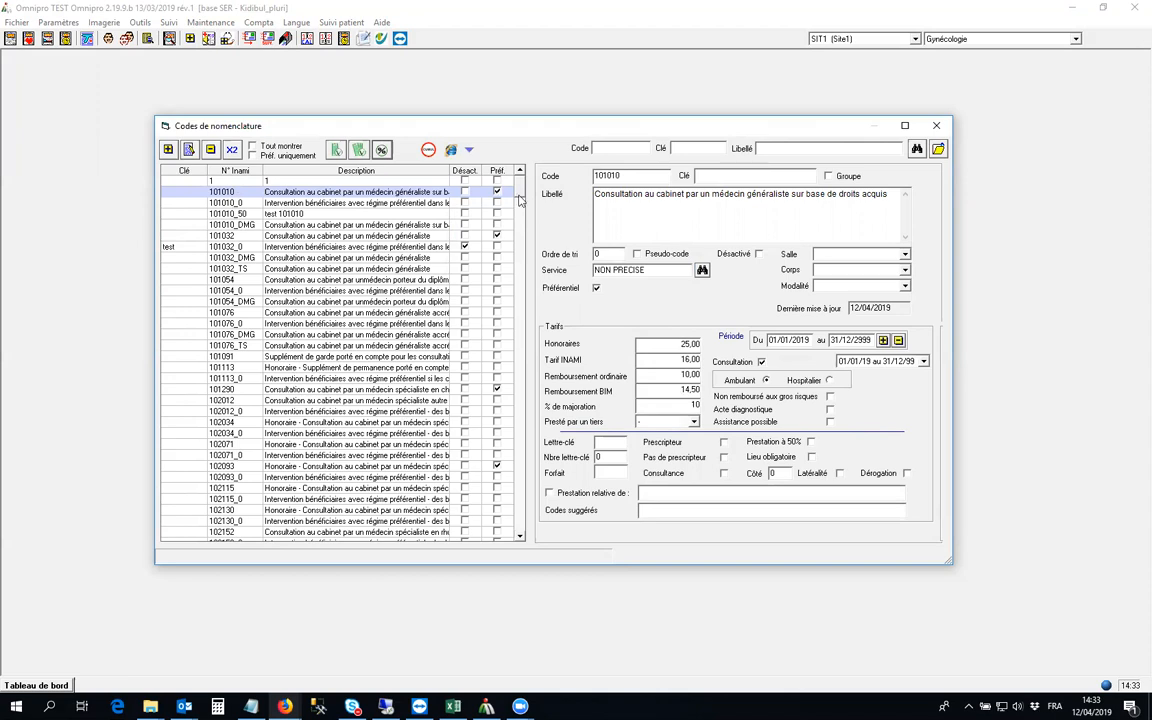
Step: Close the nomenclature codes window, search the patient files by surname and open the last matching patient's file
click(938, 150)
click(10, 38)
text(BIDO)
key(Return)
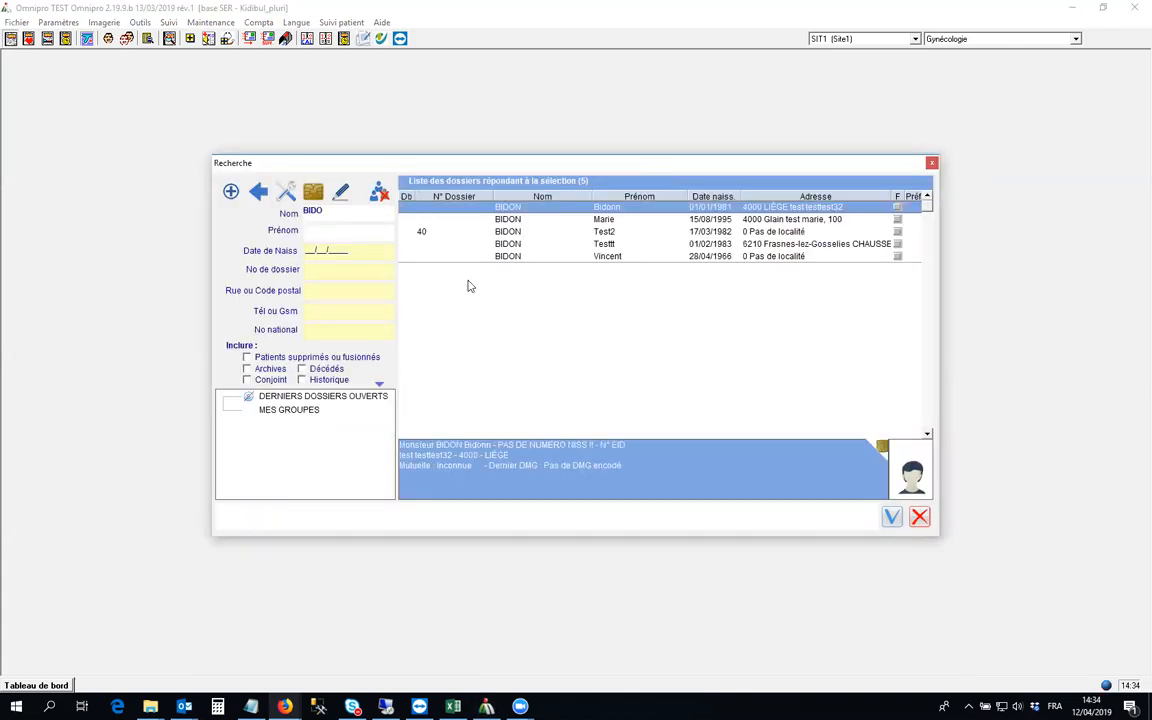
double_click(547, 258)
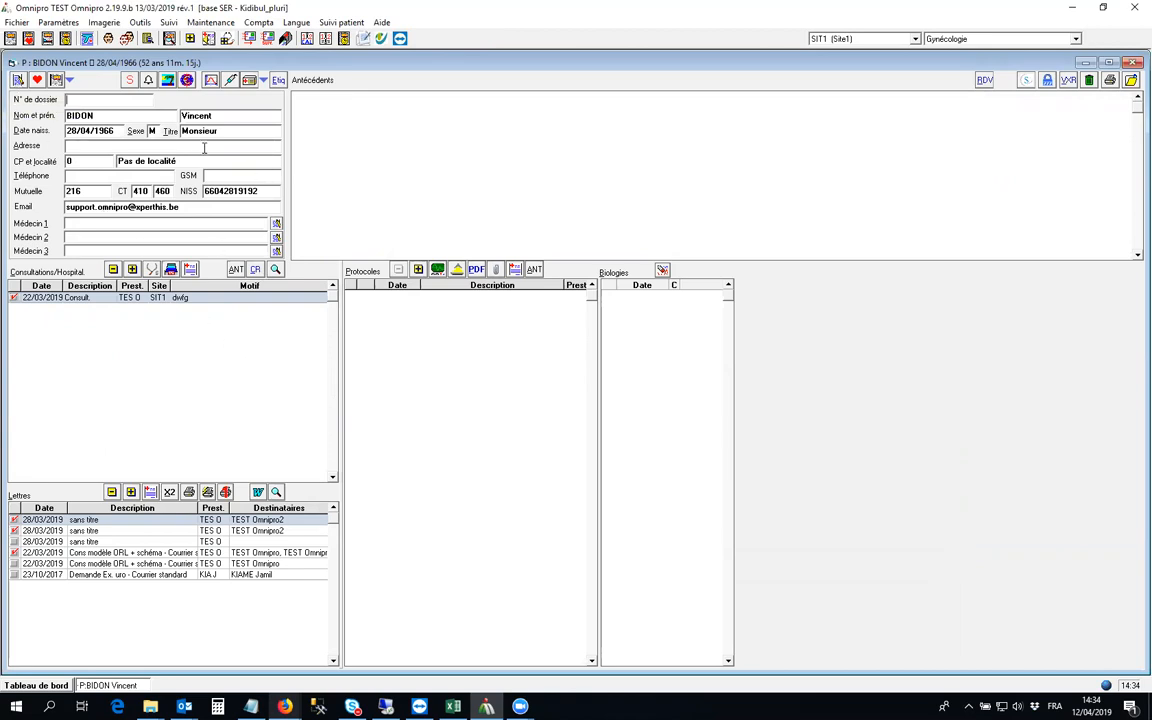
Step: Check the NISS/BIS number, insurer code and CT1/CT2 fields in the patient's details form, and save the form
click(18, 82)
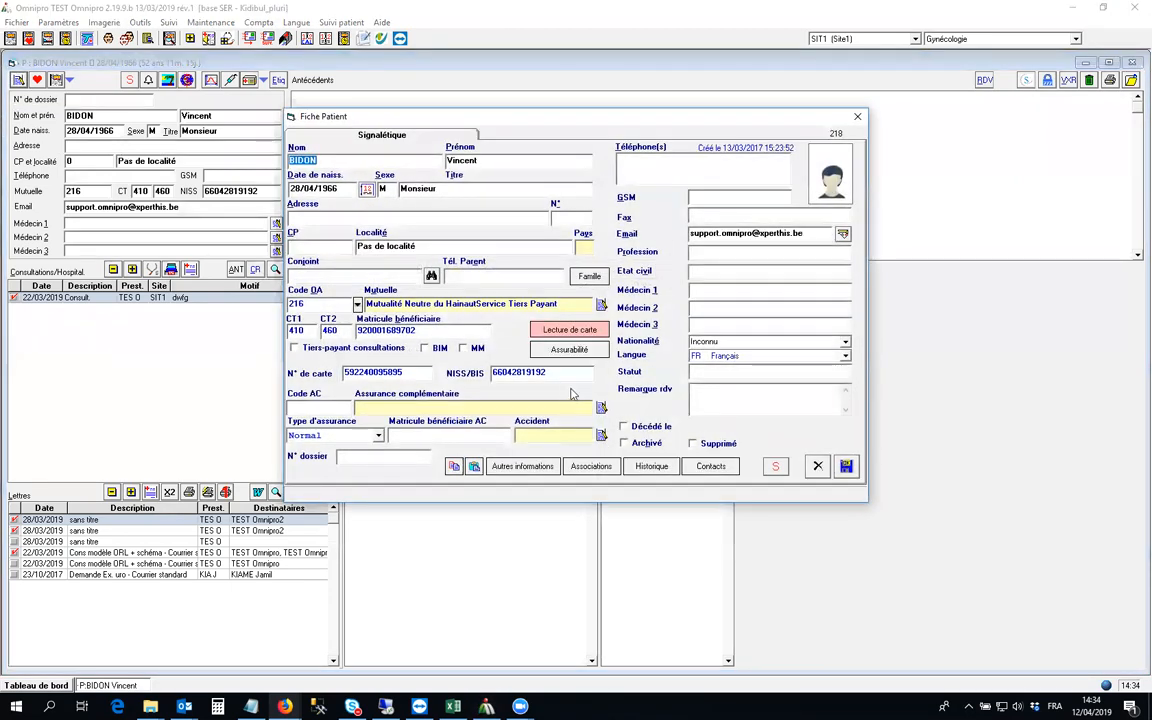
click(569, 375)
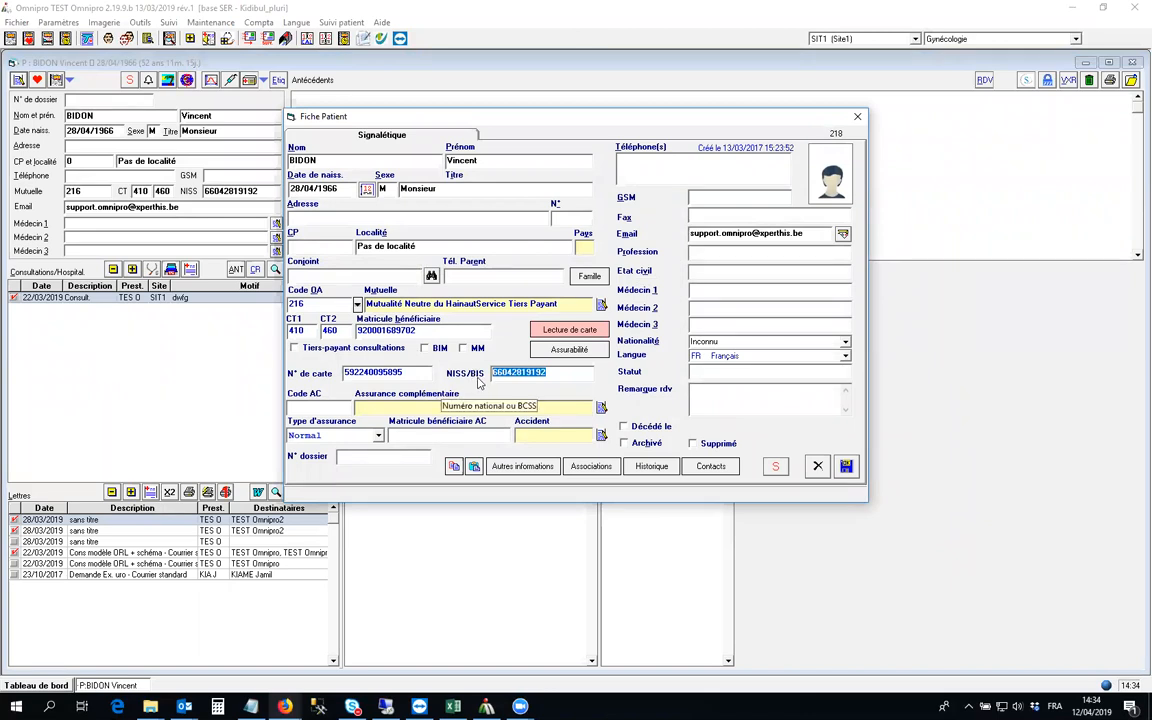
click(305, 302)
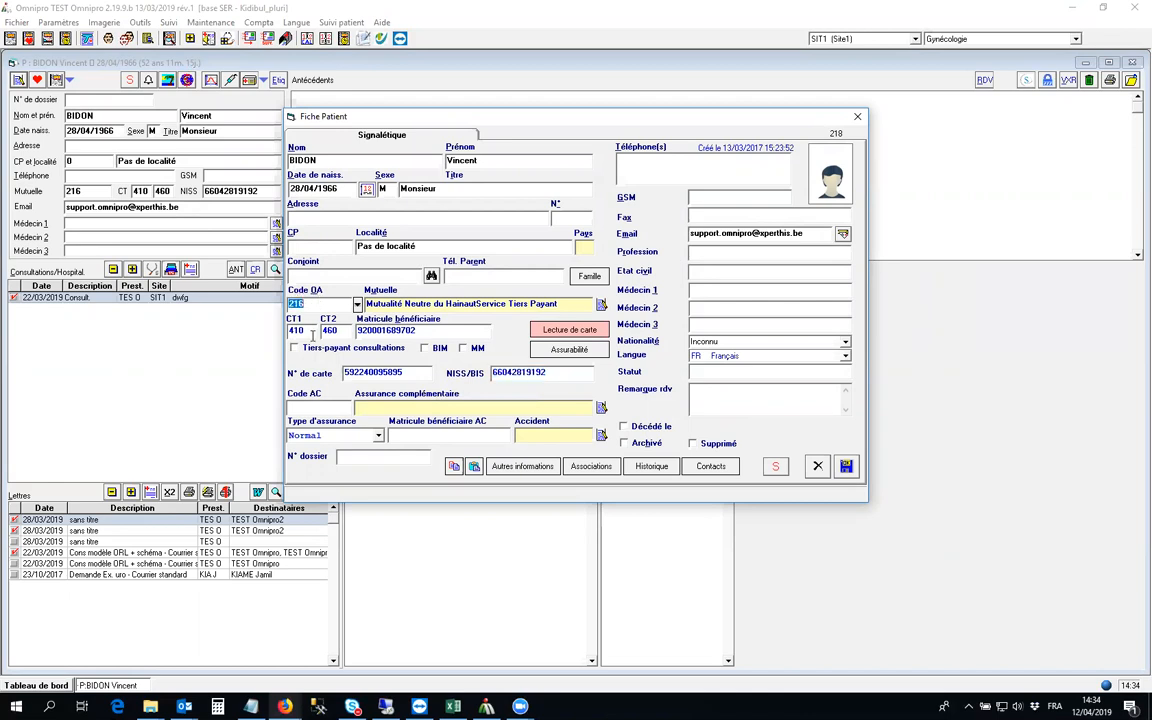
key(Tab)
key(Tab)
click(846, 466)
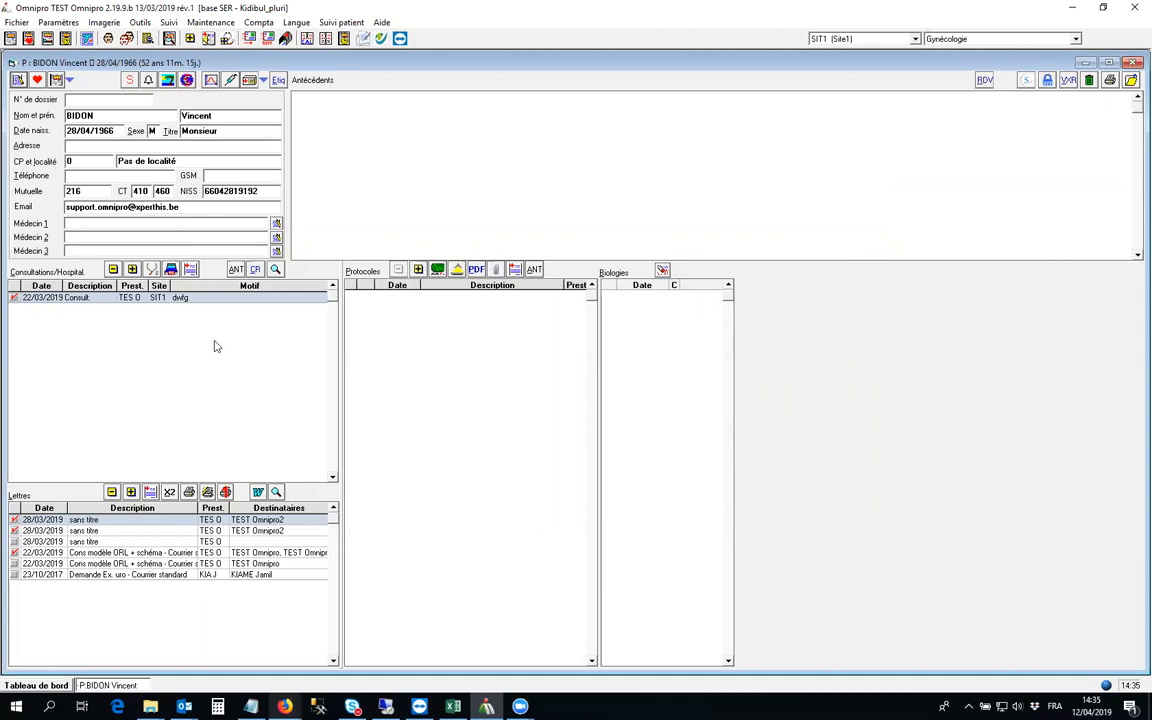
Step: Start a new attestation for the patient and look through the Cardiologie list of INAMI codes
click(188, 86)
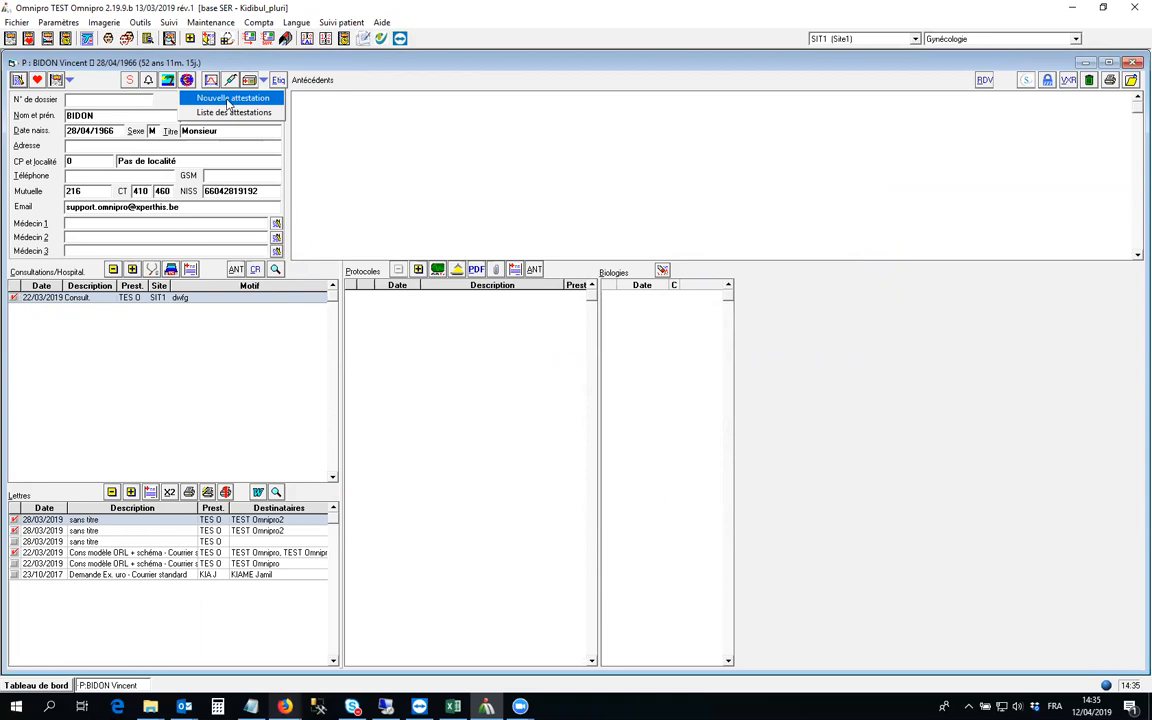
click(228, 101)
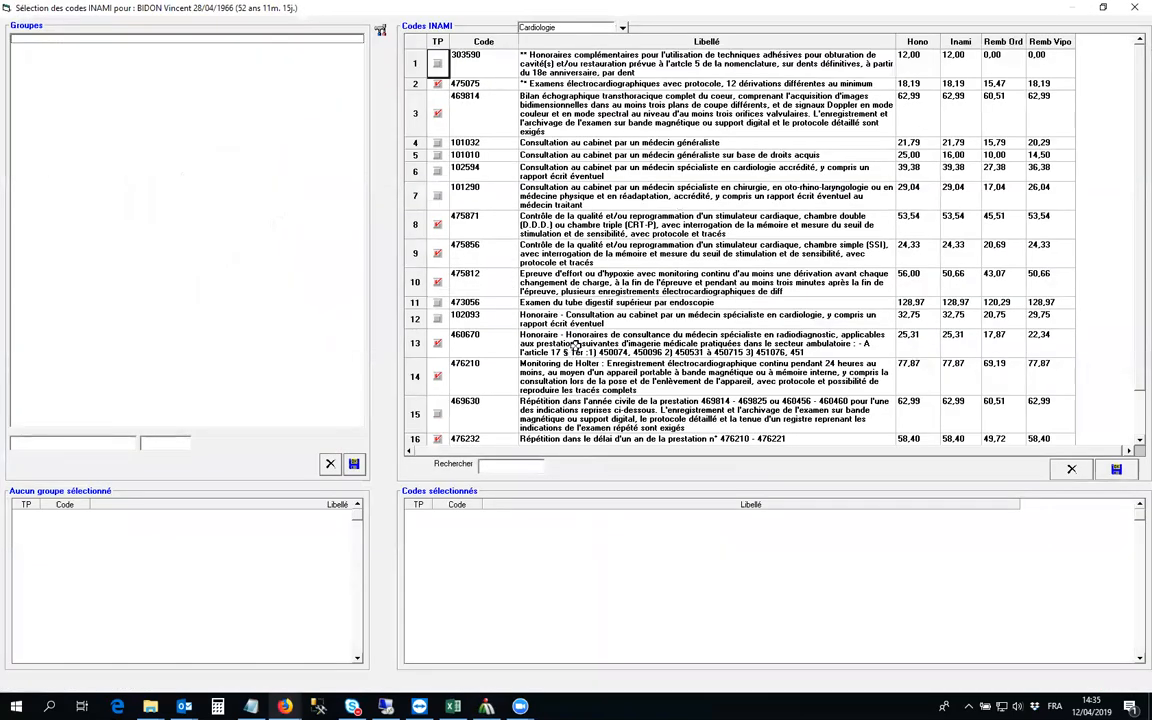
scroll(577, 184, down, 1)
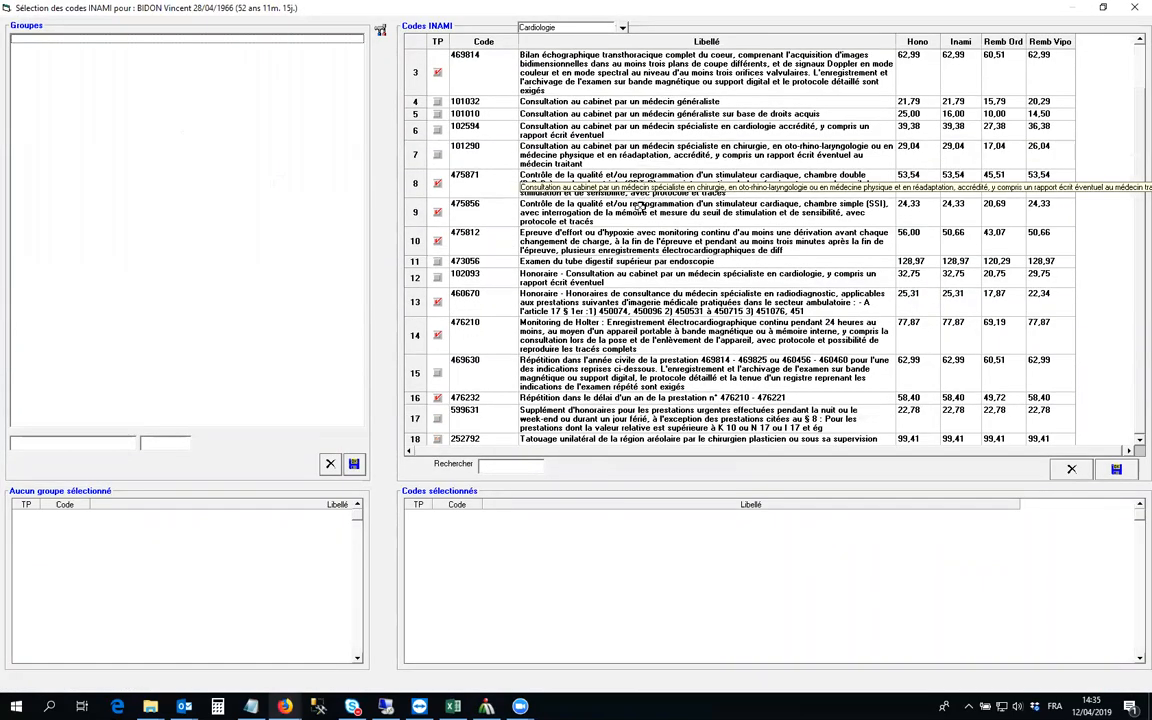
scroll(641, 207, up, 1)
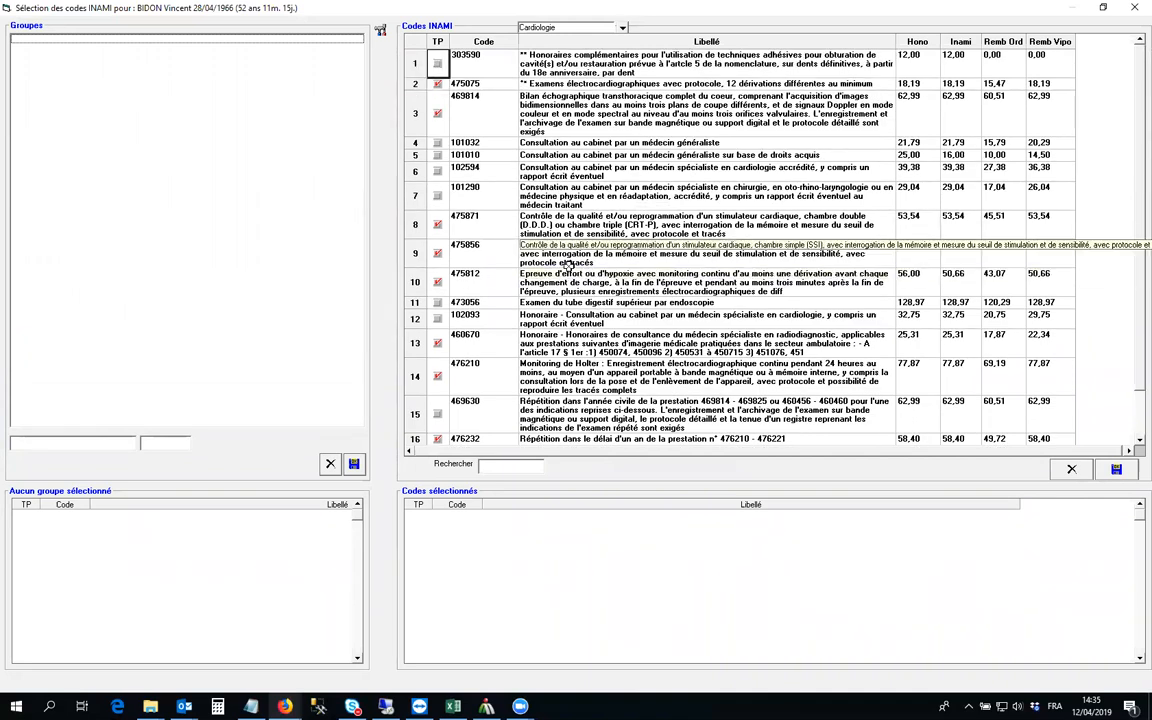
scroll(577, 164, down, 1)
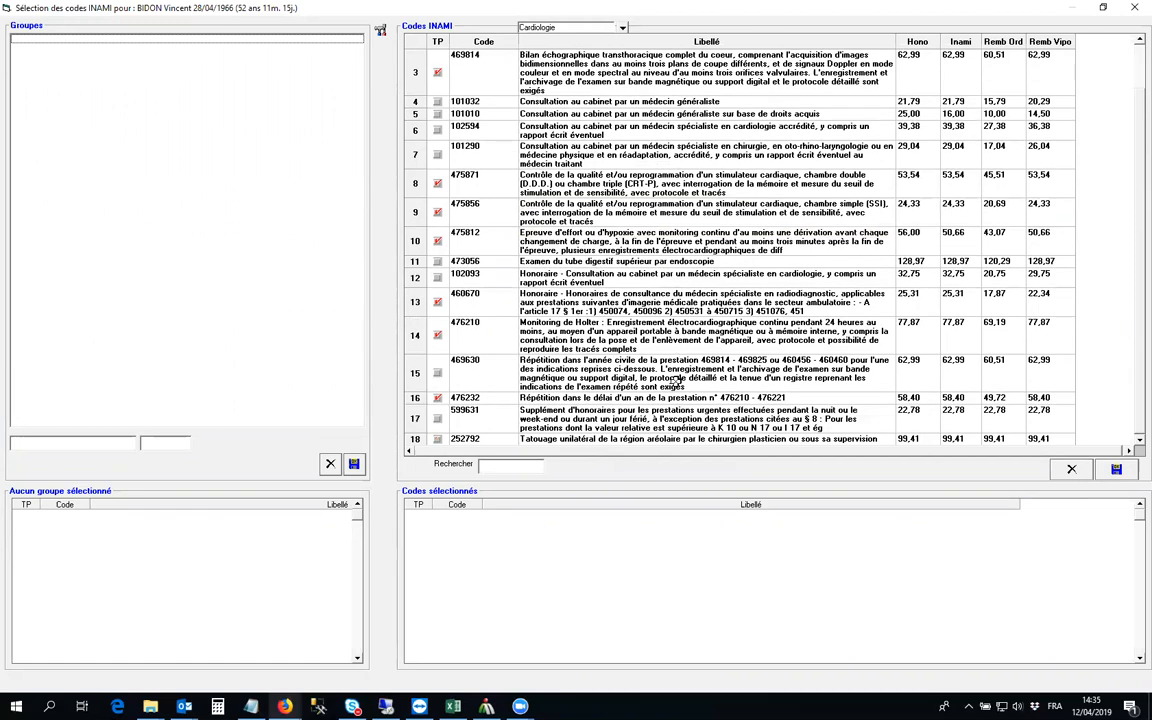
scroll(621, 360, up, 1)
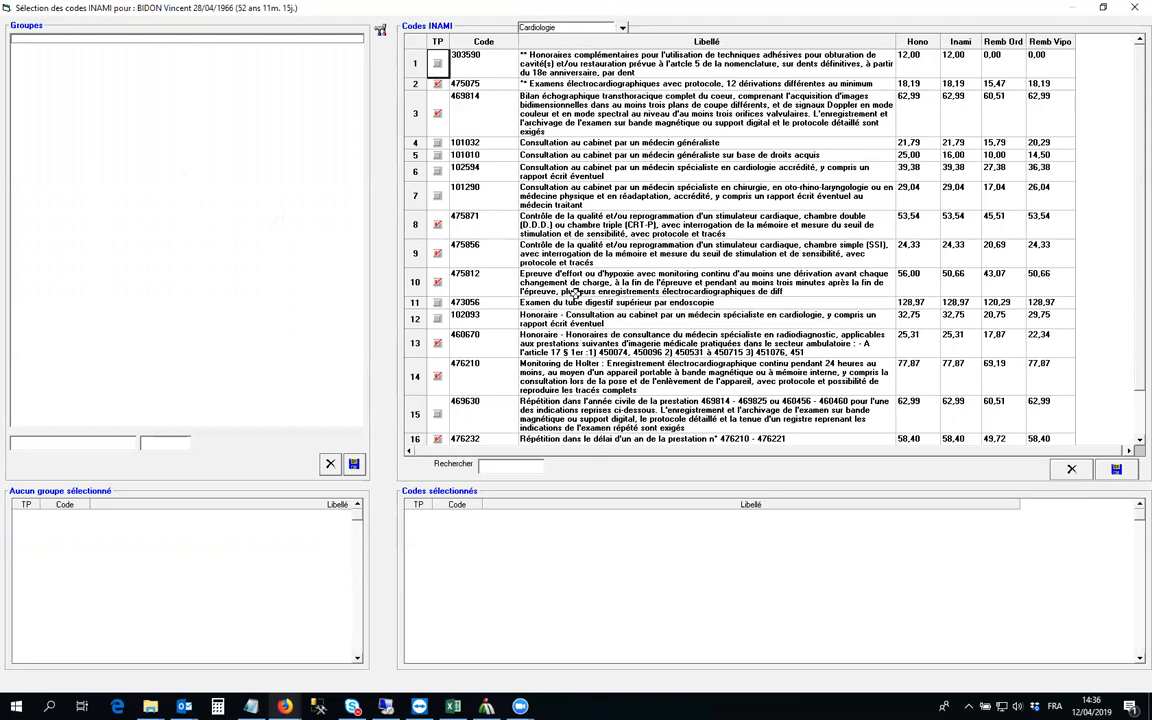
scroll(567, 250, down, 1)
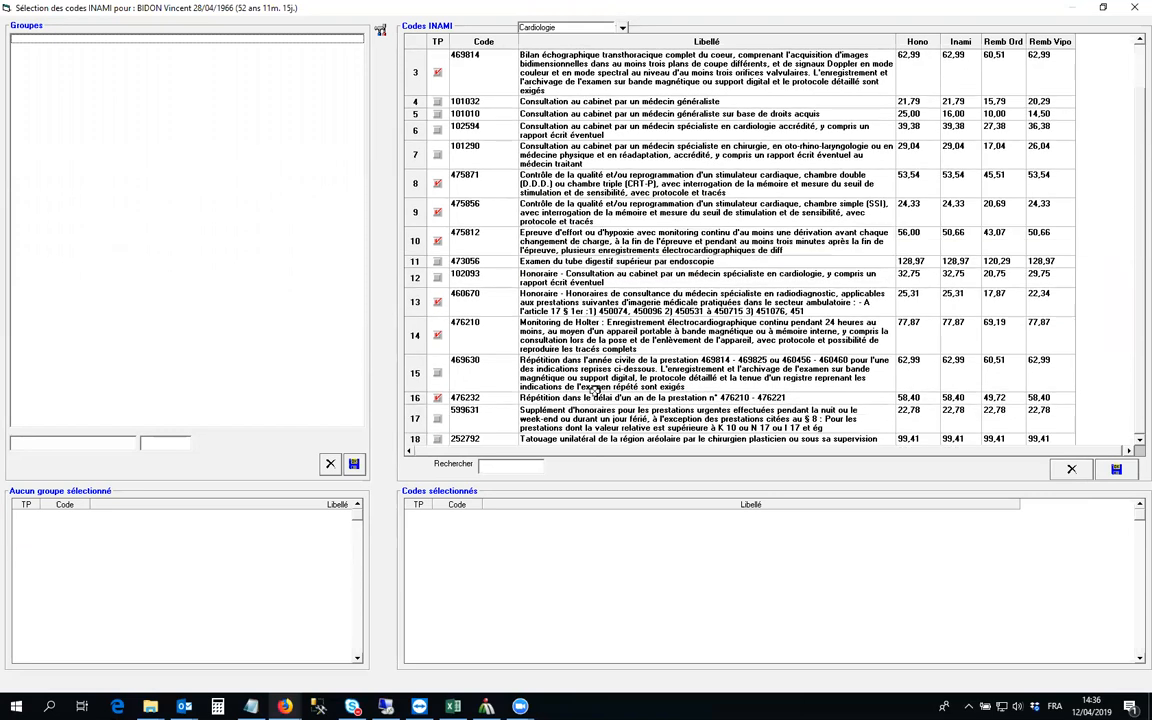
Step: Select codes 475871 and 475812 for the attestation, and add code 460670 and remove it again
double_click(560, 180)
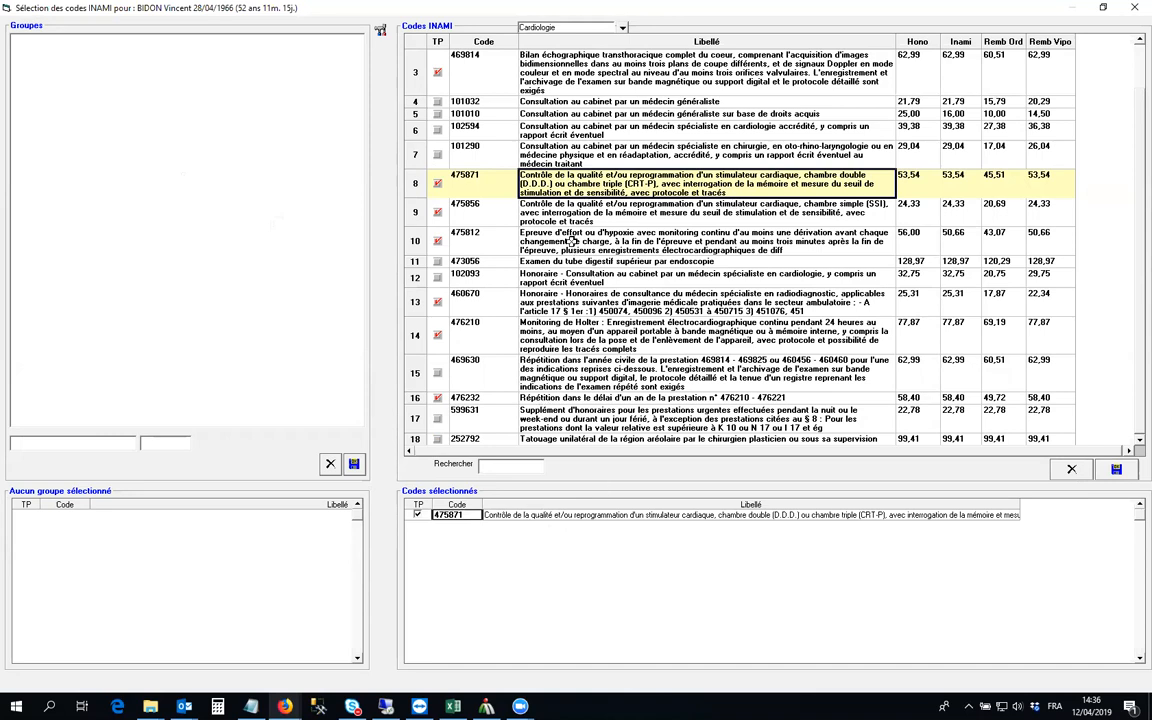
click(572, 242)
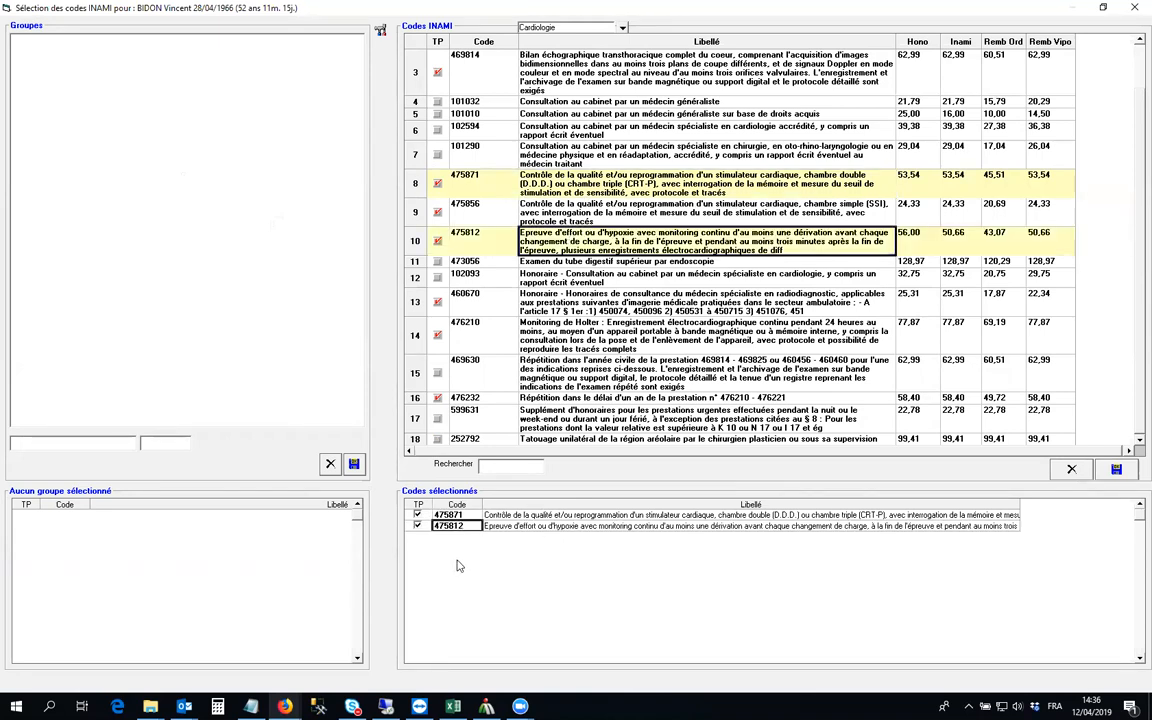
click(522, 292)
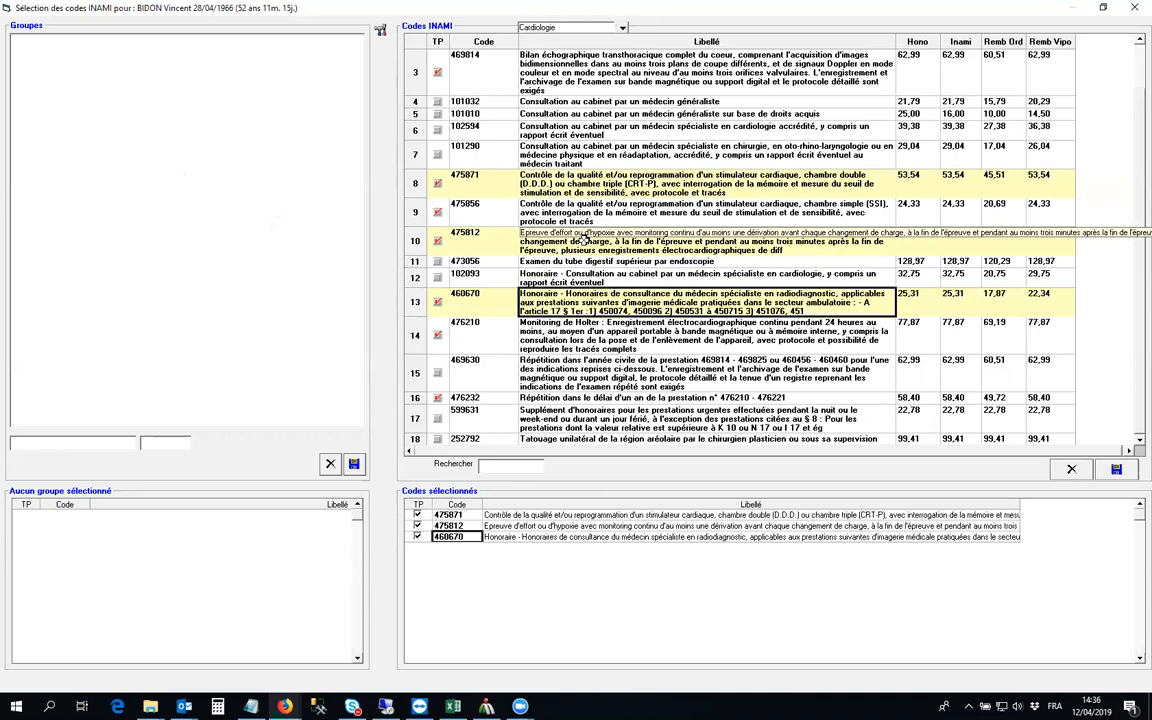
click(597, 305)
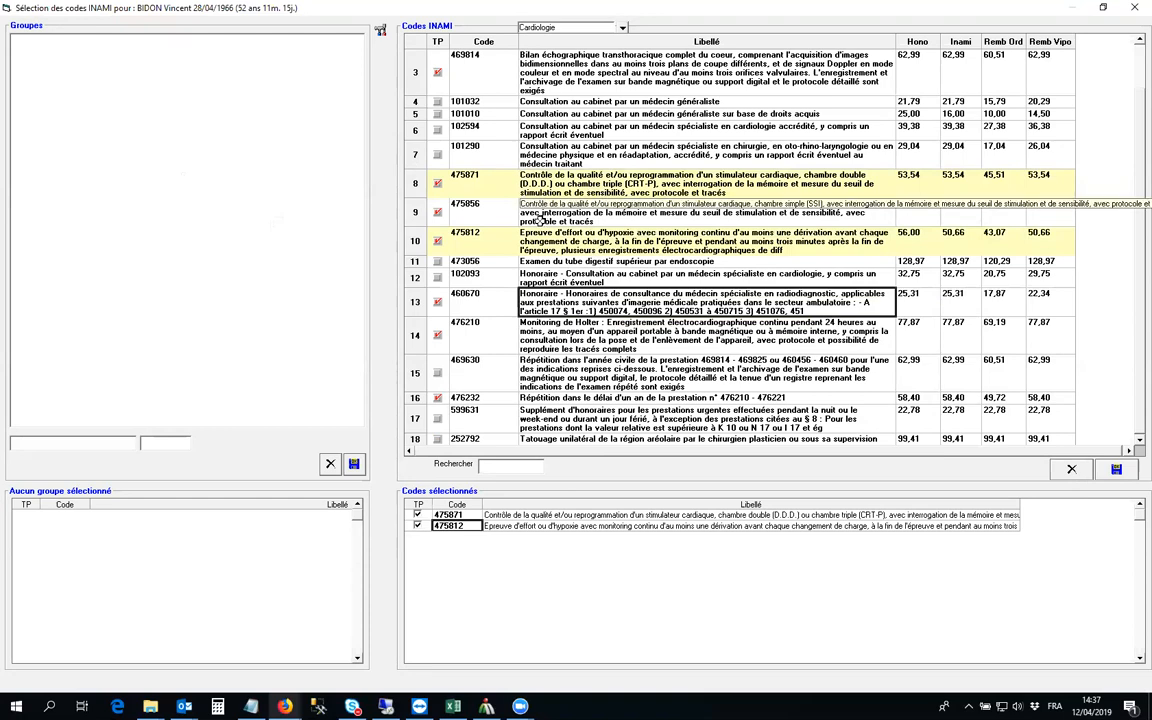
Step: Switch the INAMI code selection to configuration mode and create a new code group named Test
click(380, 35)
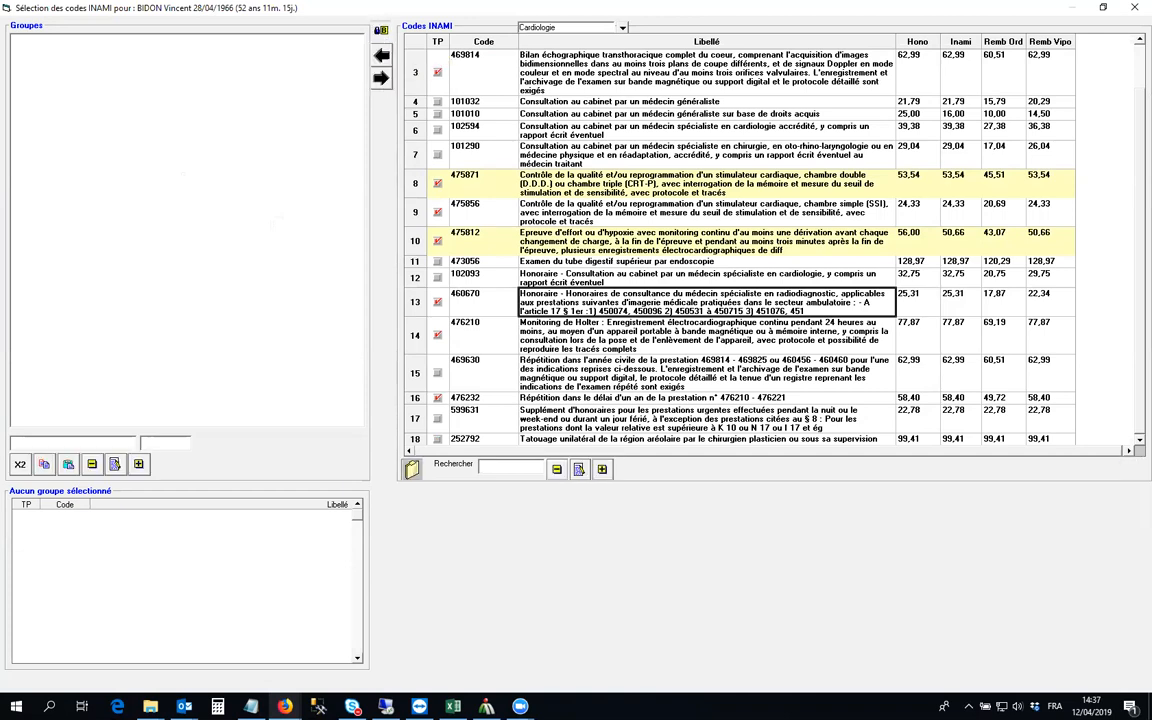
click(139, 464)
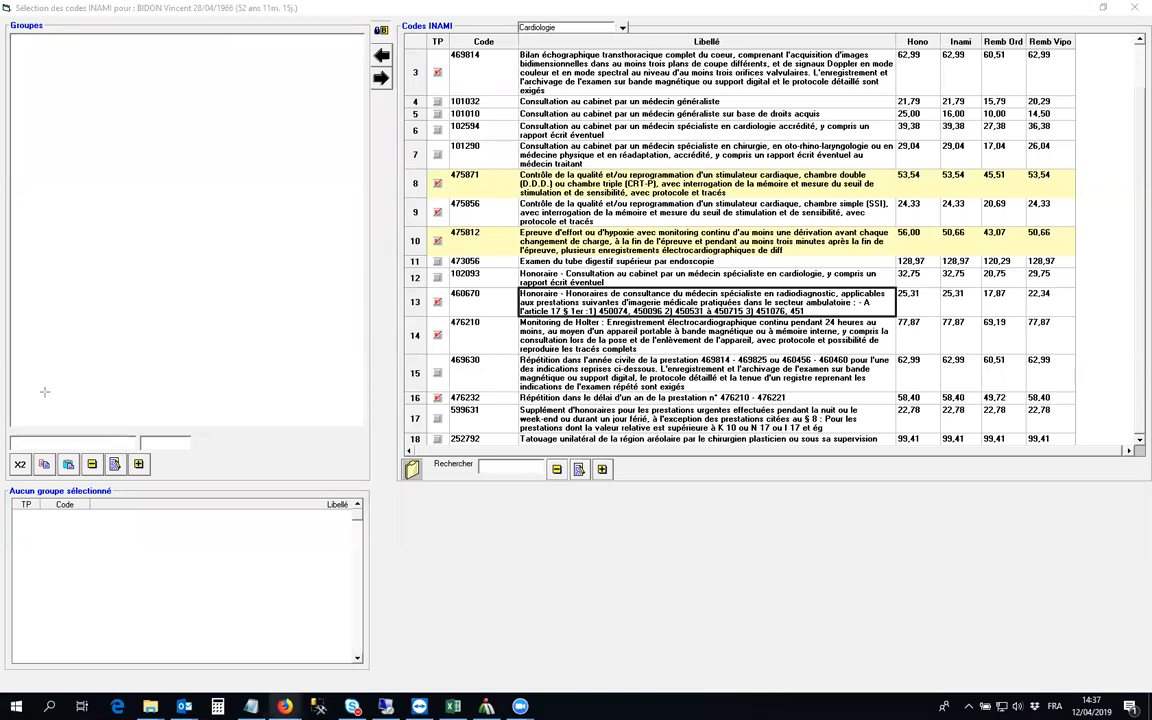
drag(9, 402, 181, 503)
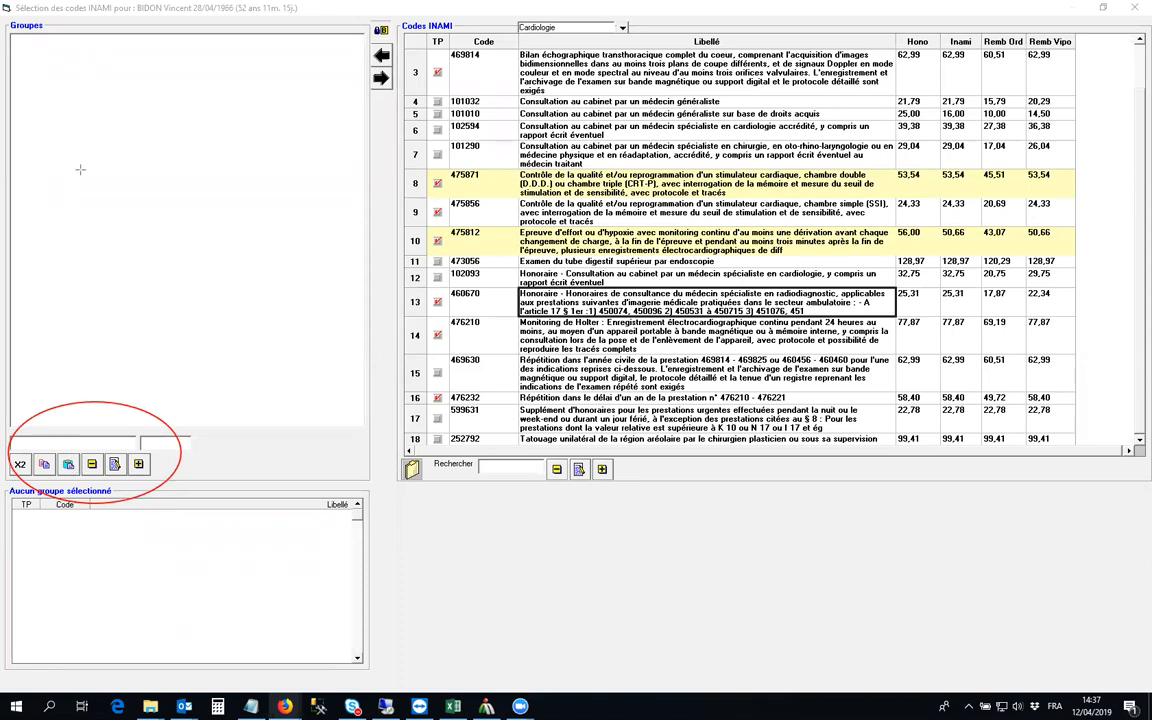
key(ctrl+z)
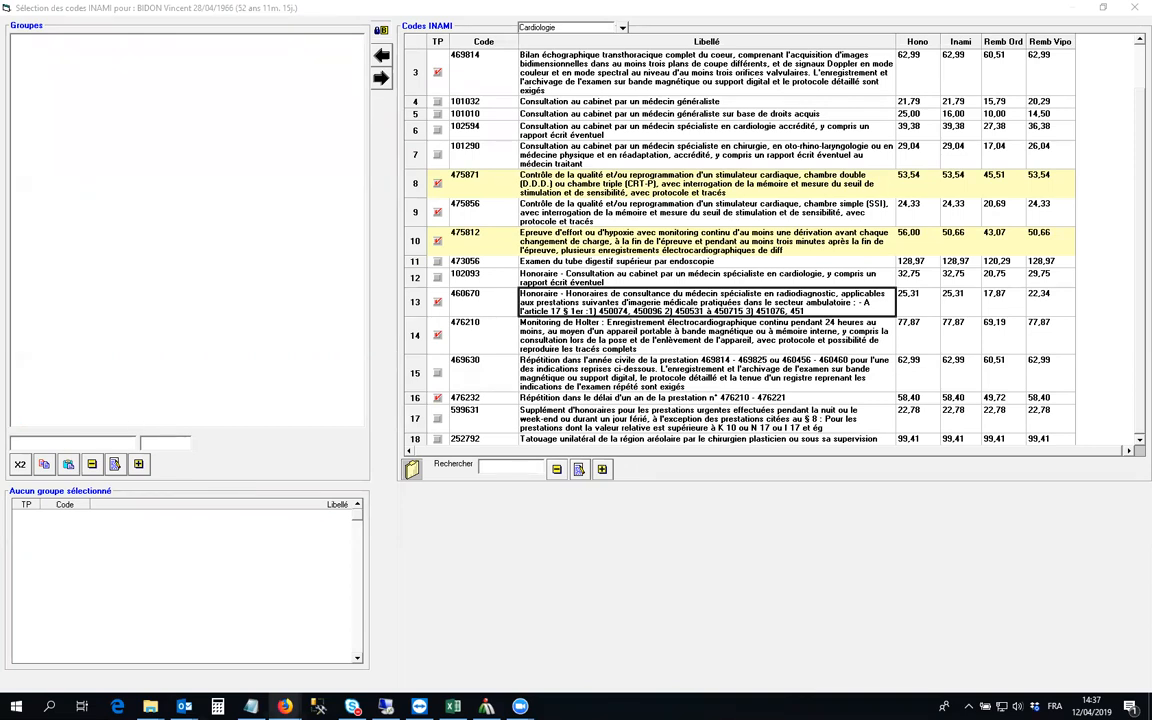
click(140, 464)
text(Test)
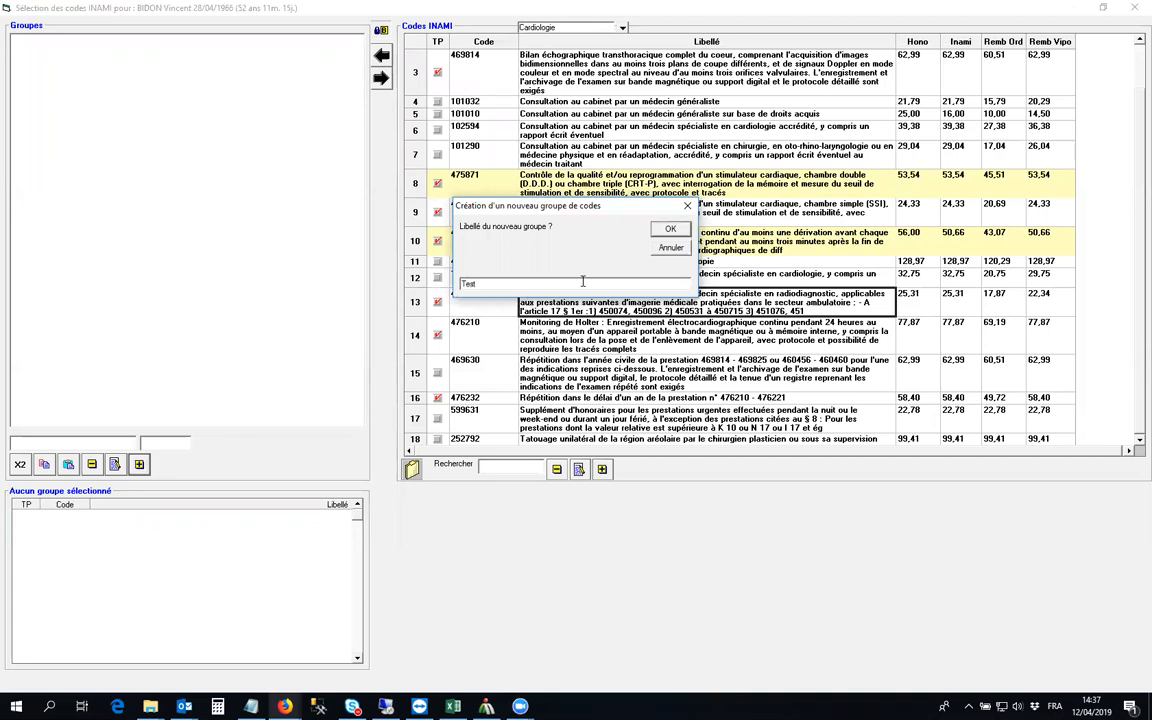
click(671, 229)
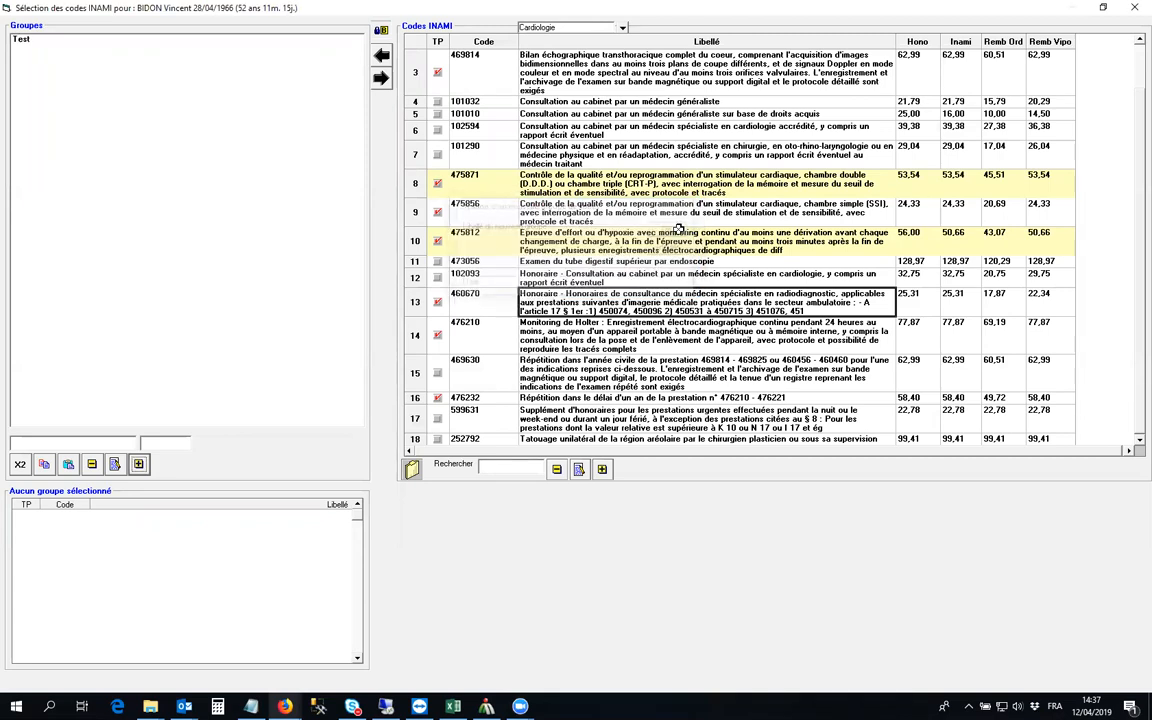
Step: Add codes 475871, 460670 and 476232 to the Test group, and select 476232 in the group's contents
click(27, 42)
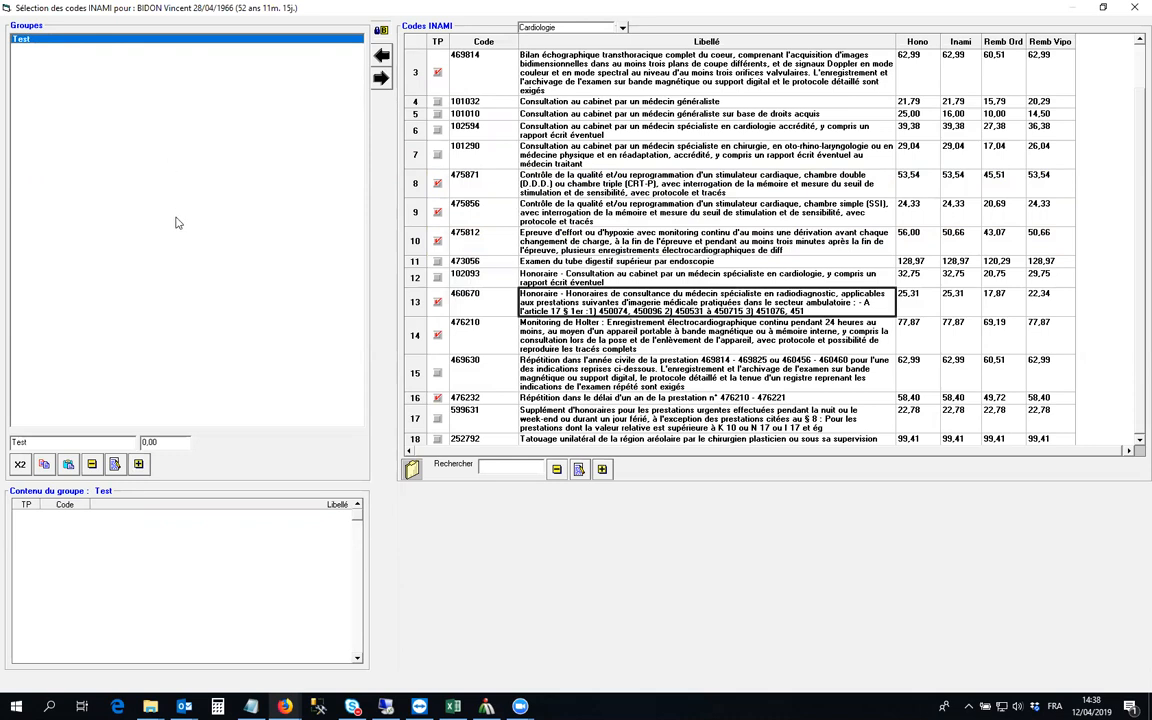
click(471, 177)
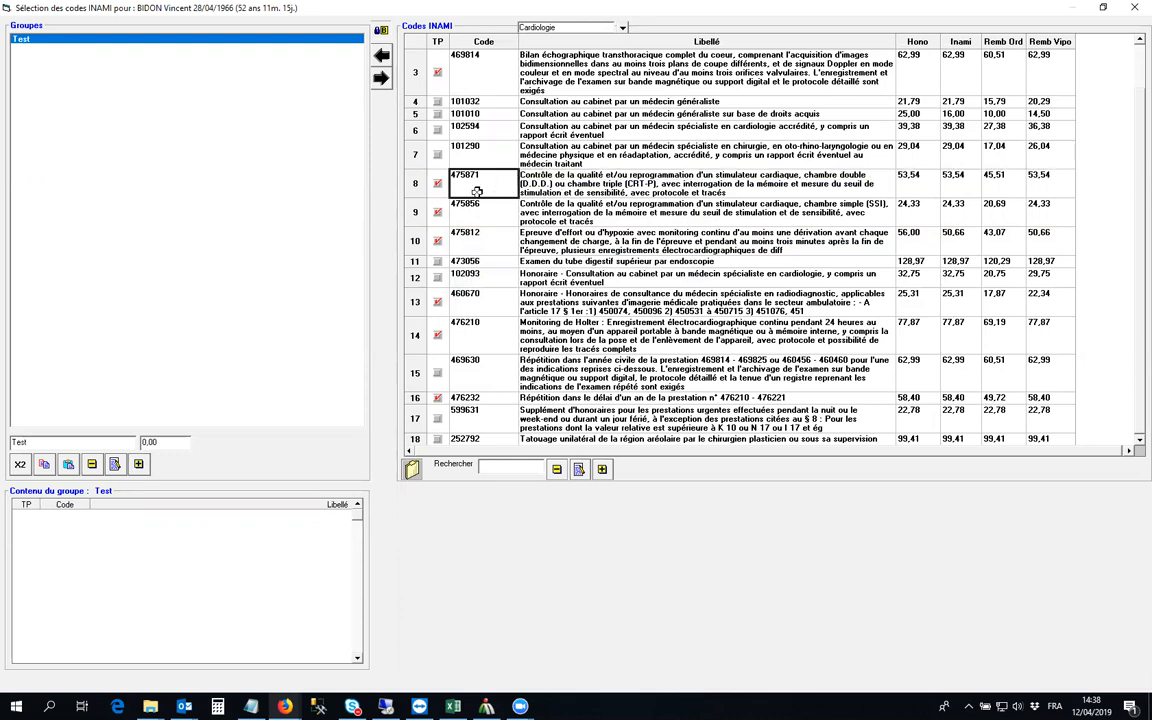
click(382, 58)
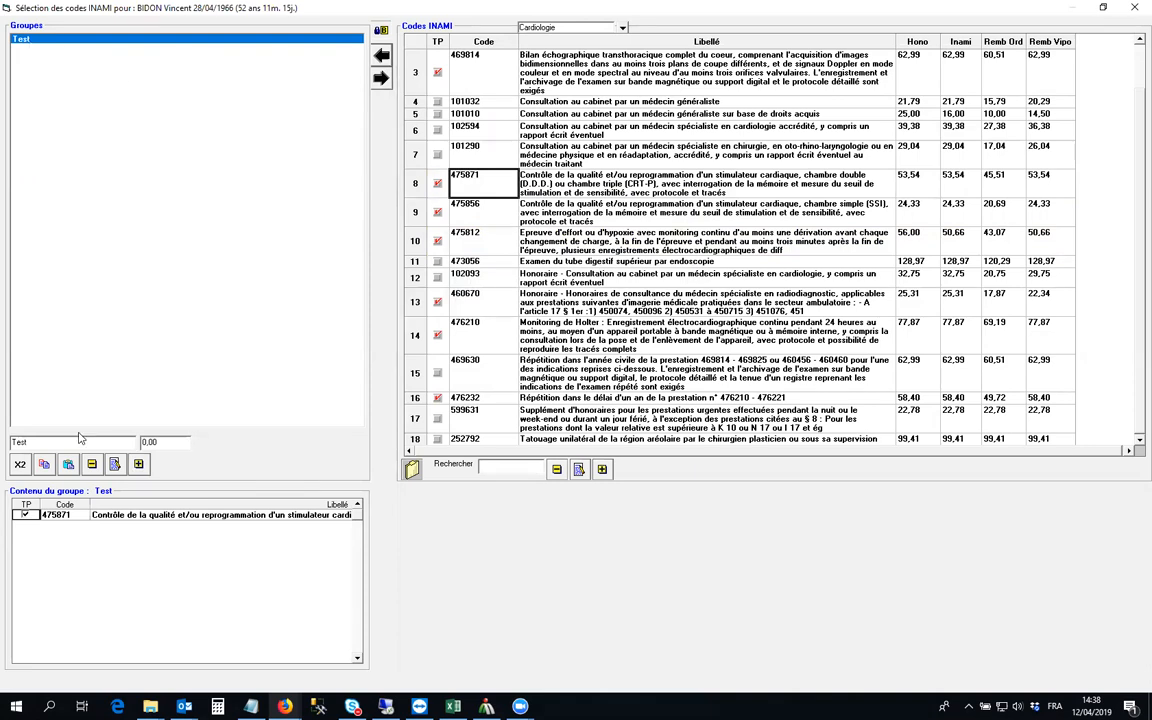
click(482, 308)
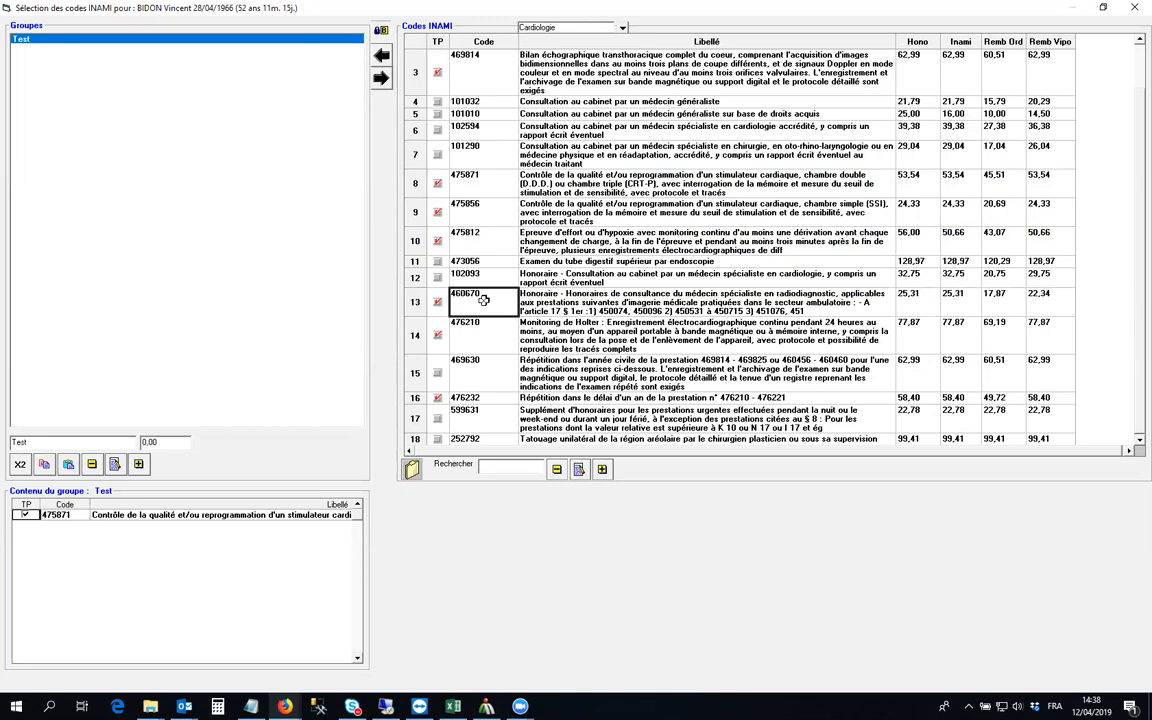
key(Right)
key(Left)
click(382, 58)
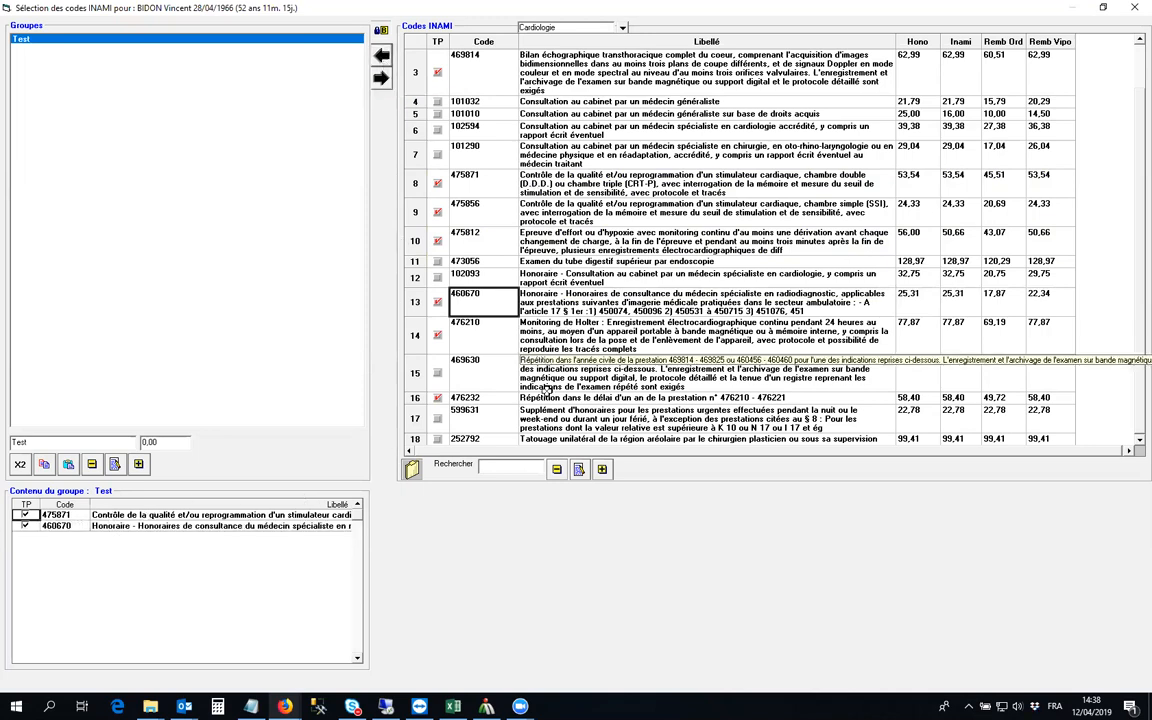
click(545, 398)
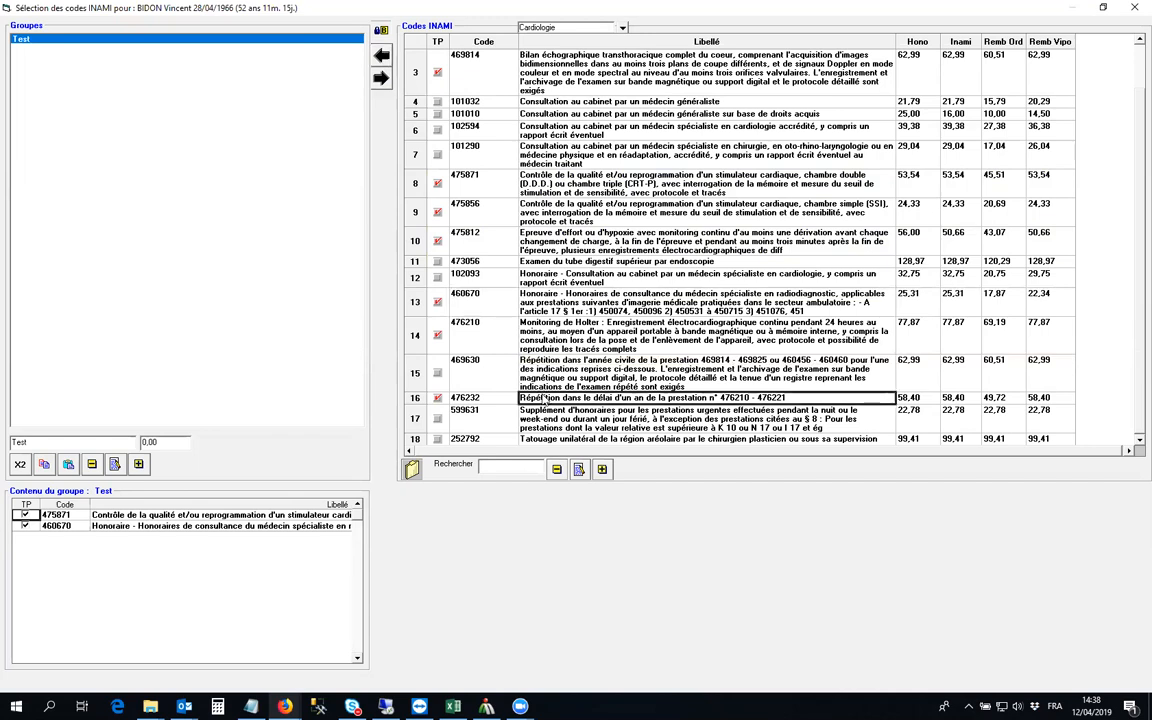
click(381, 55)
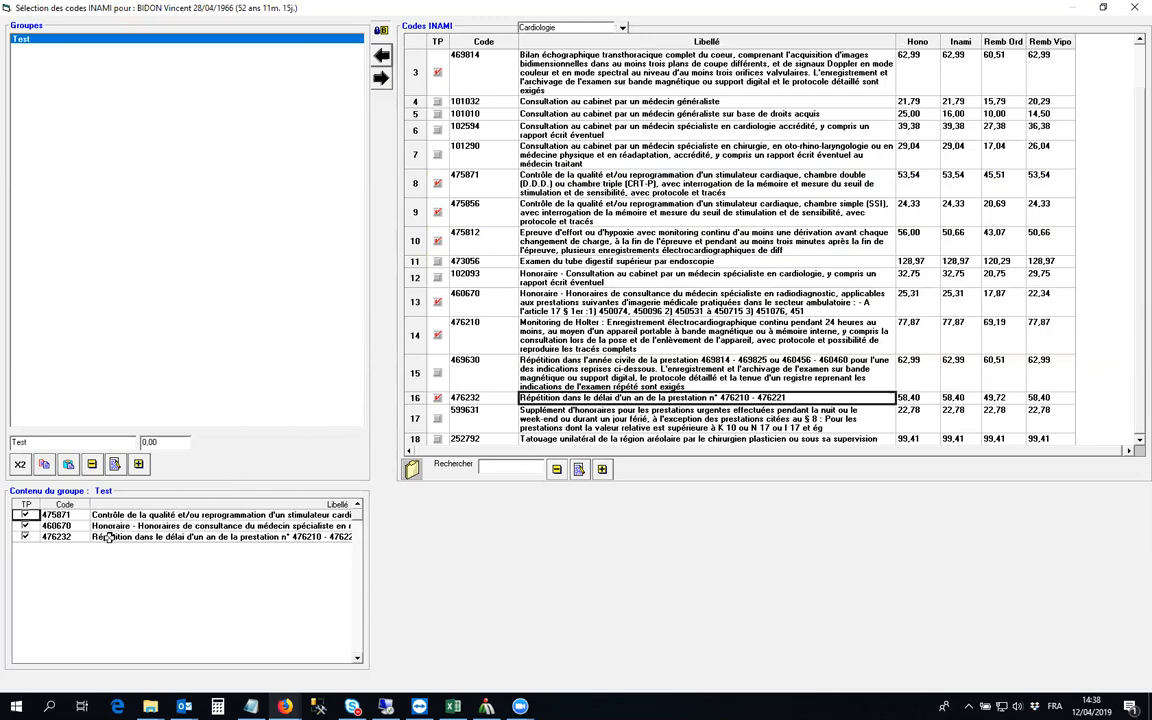
click(64, 537)
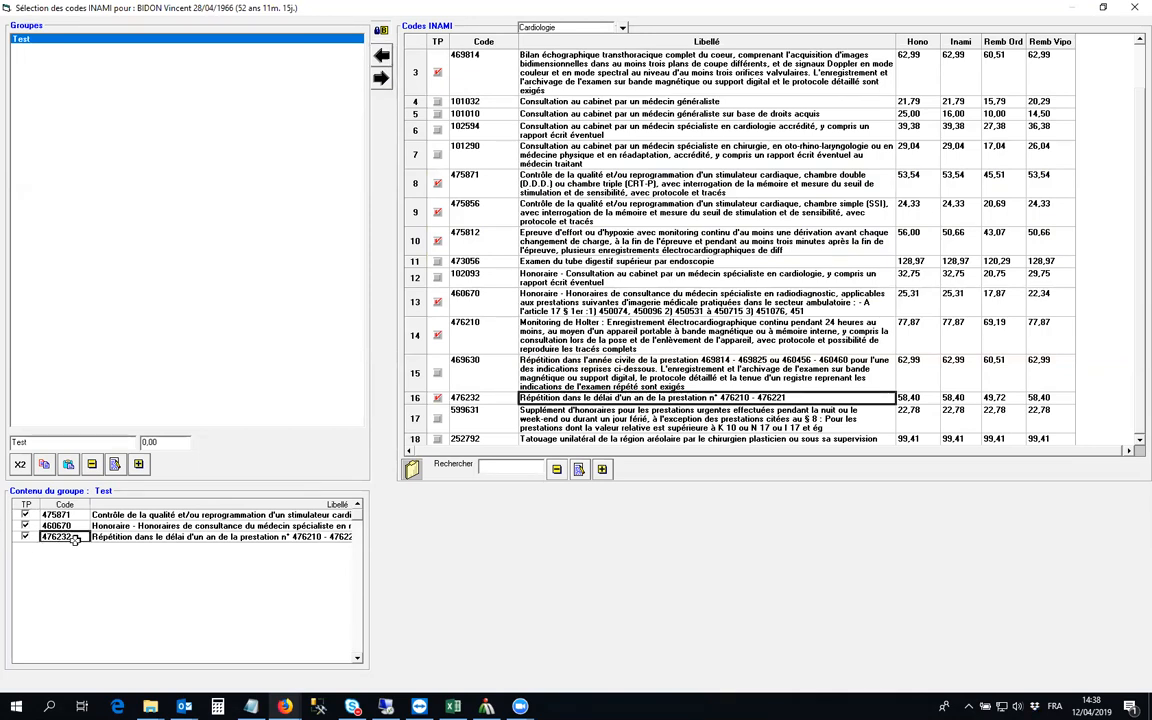
Step: Remove code 476232 from the Test group and create a second code group named test2
click(382, 82)
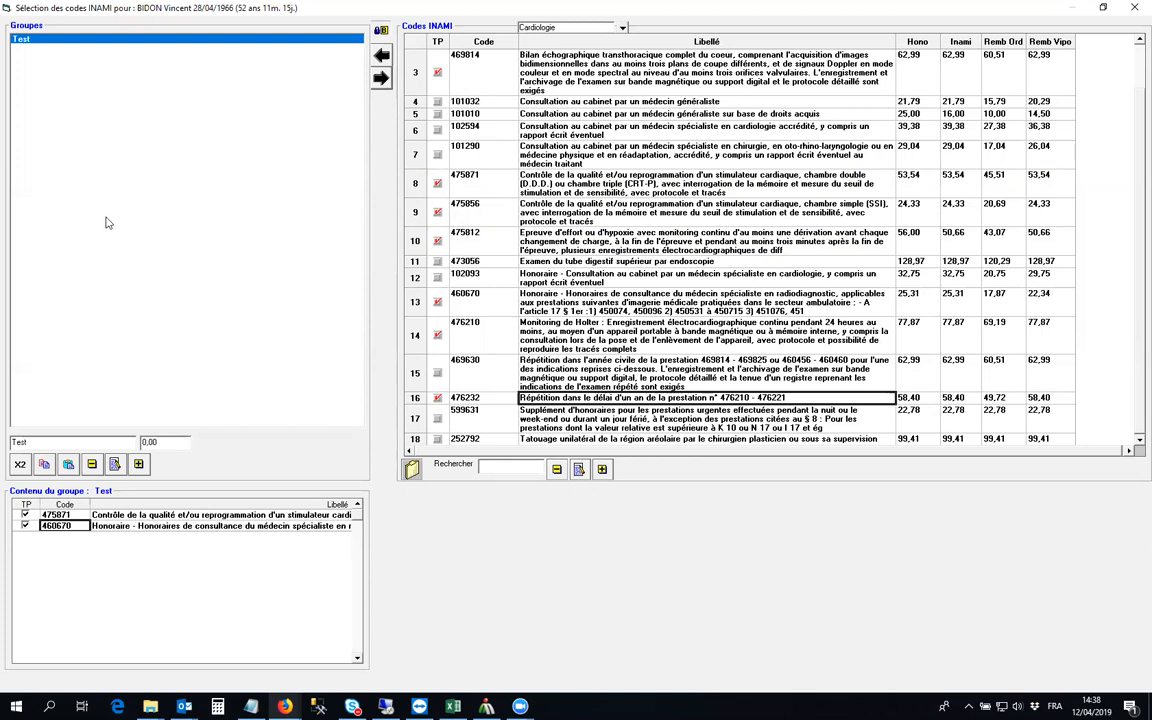
click(140, 465)
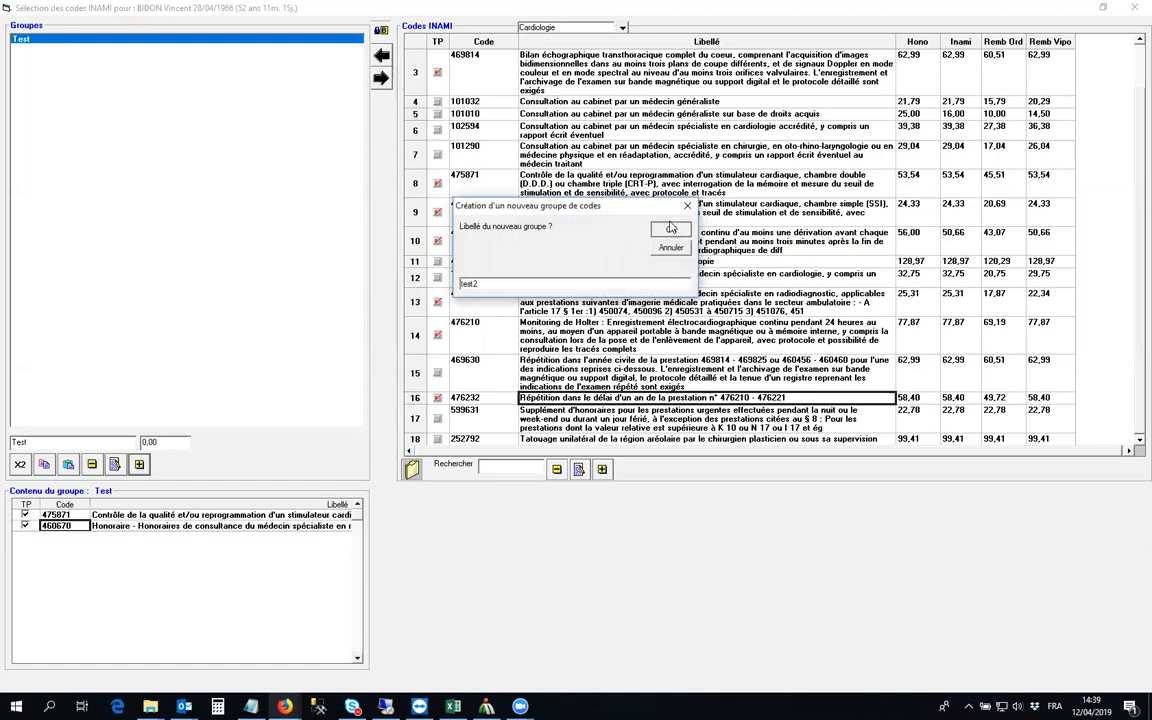
click(668, 229)
click(40, 50)
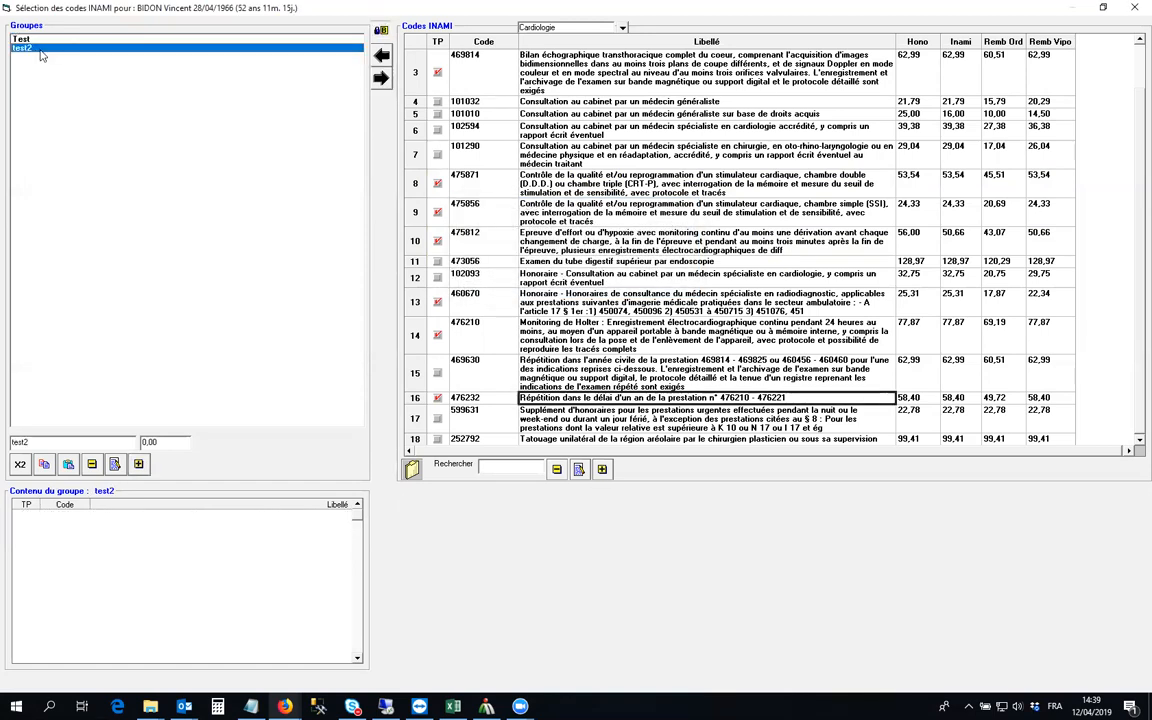
Step: Add codes 102594 and 460670 from the Cardiologie list to the test2 group
click(540, 132)
click(381, 56)
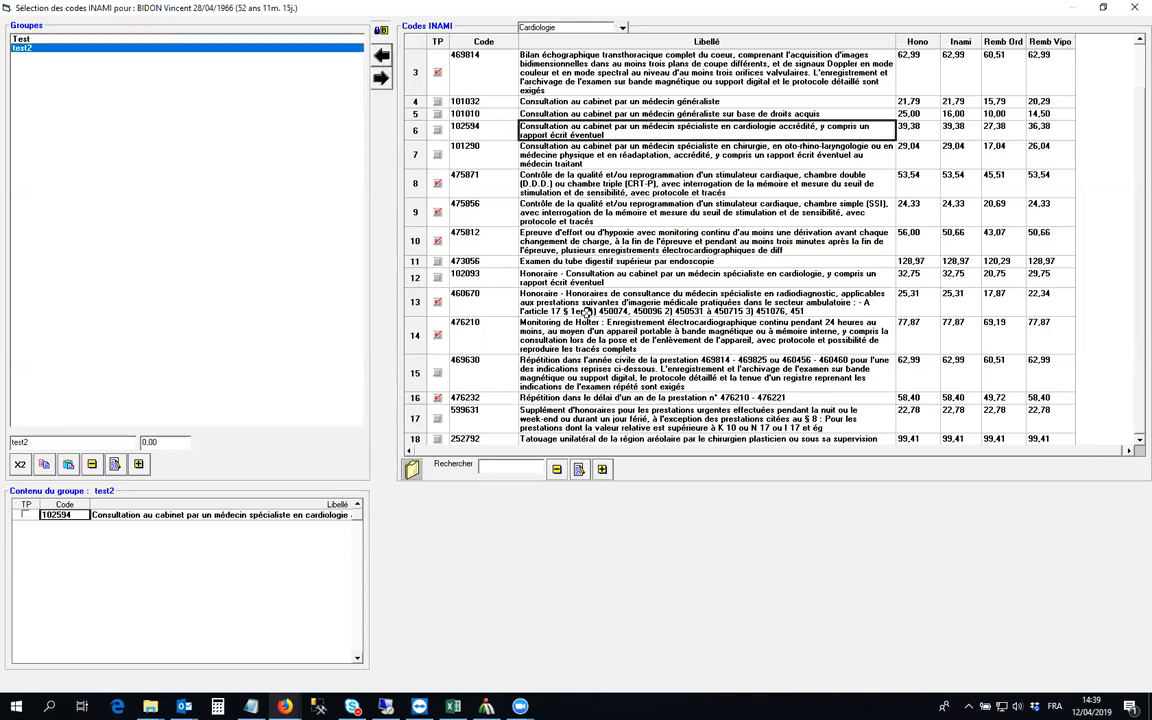
click(600, 302)
click(381, 56)
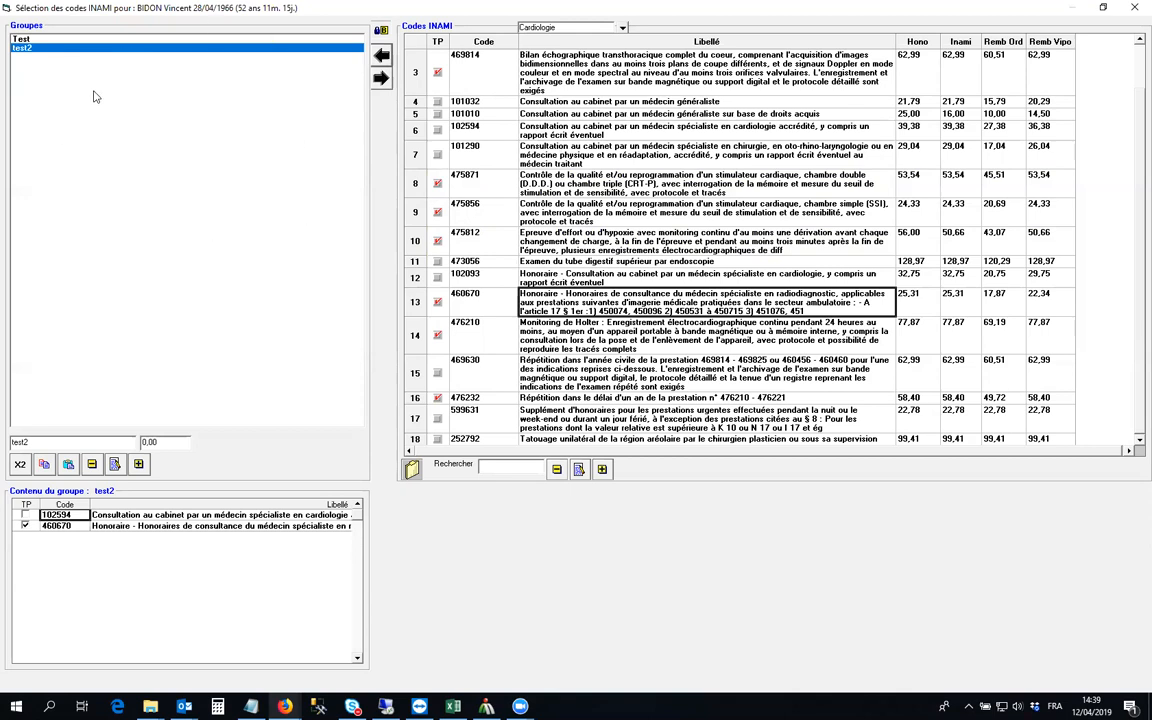
Step: Leave configuration mode, cancel the code selection without saving, and start a new attestation for the patient
click(381, 31)
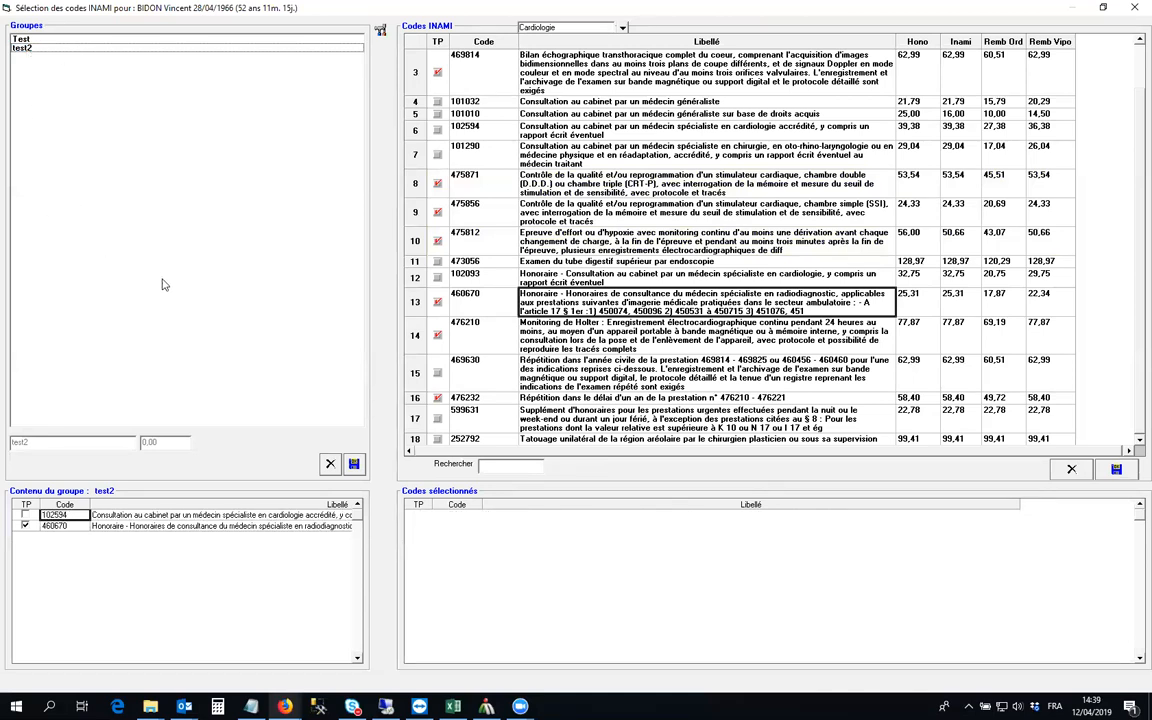
click(1071, 469)
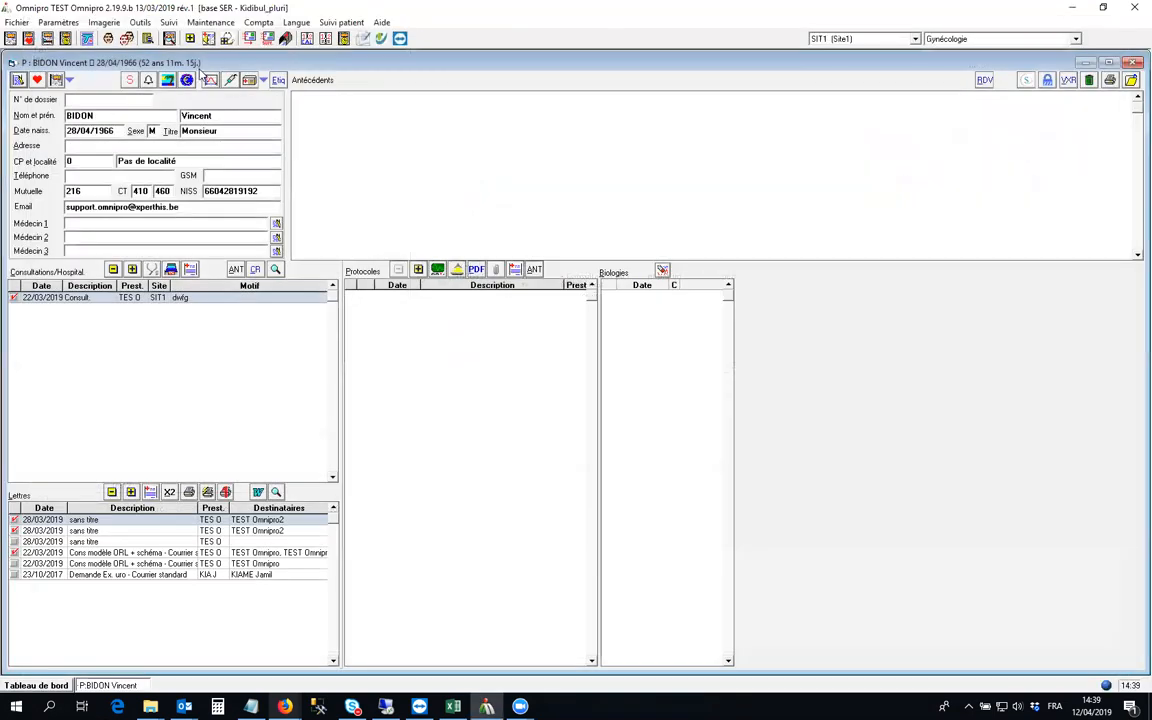
click(187, 81)
click(208, 95)
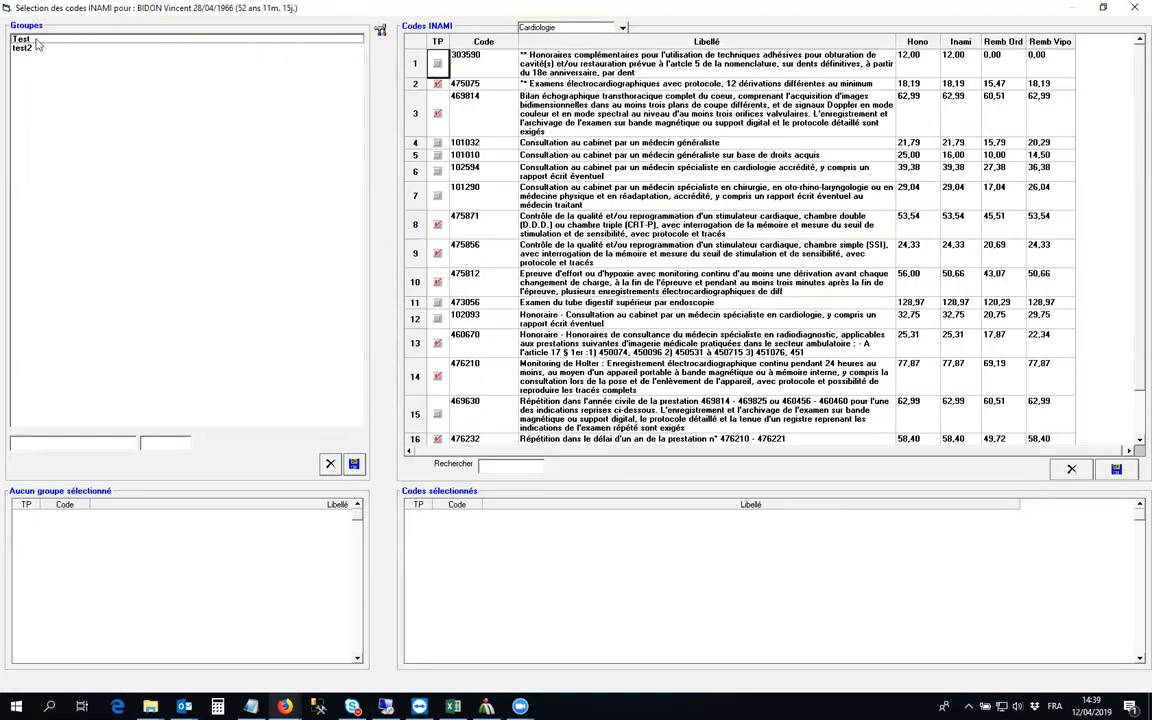
Step: Apply and deselect the Test group, and confirm codes 460670, 476210 and 475856 for the attestation instead
click(21, 40)
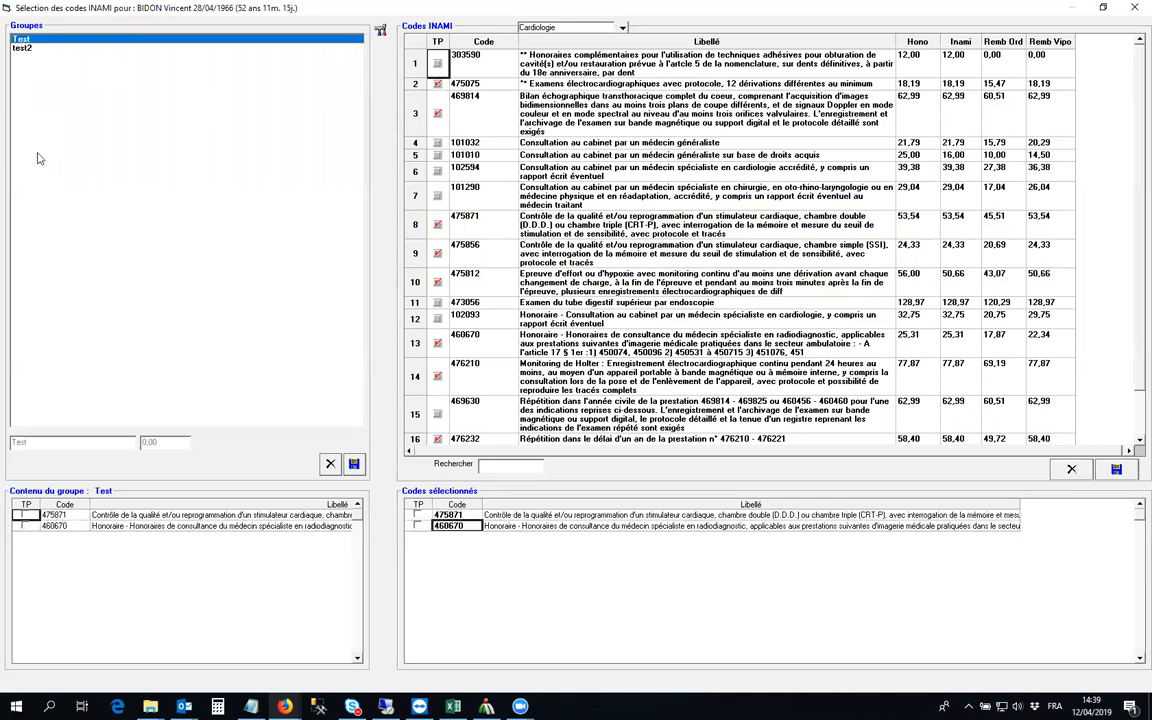
click(28, 40)
click(567, 348)
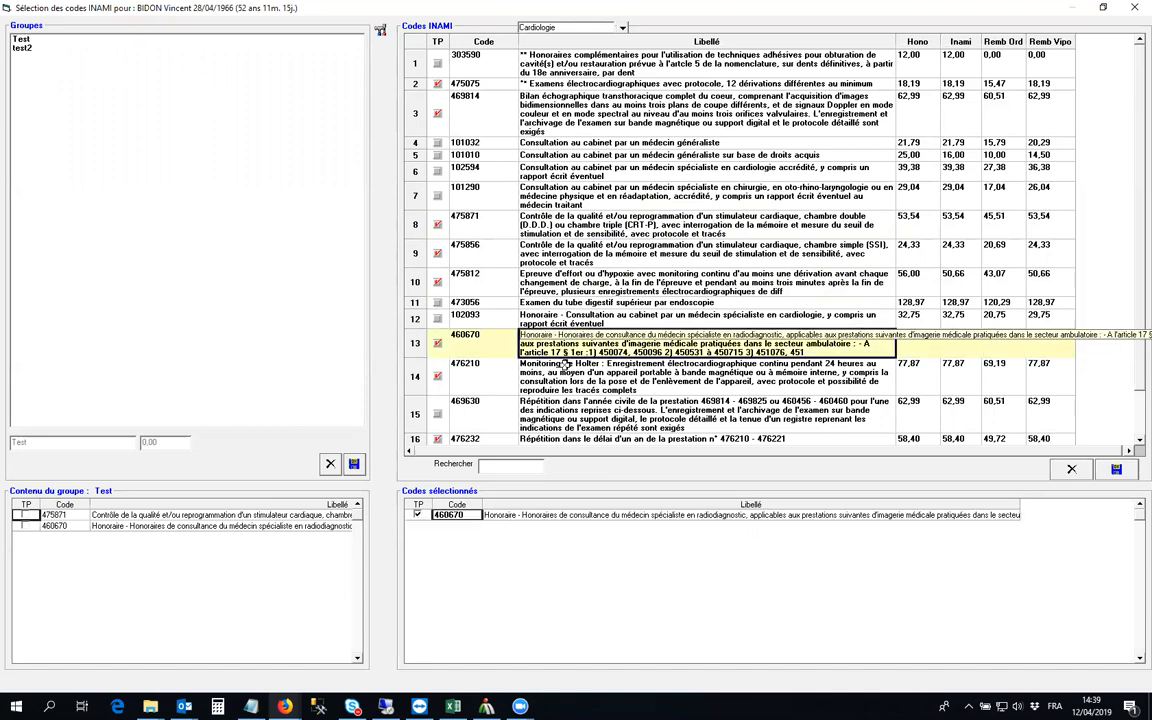
click(561, 373)
click(558, 252)
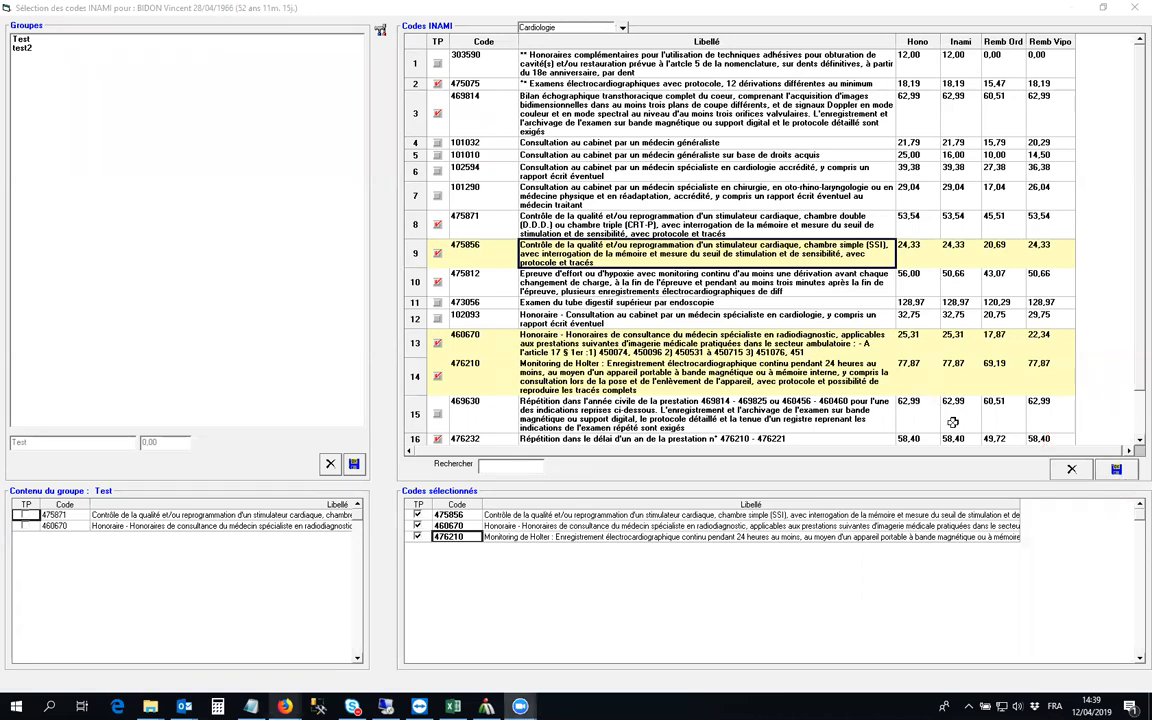
click(1117, 470)
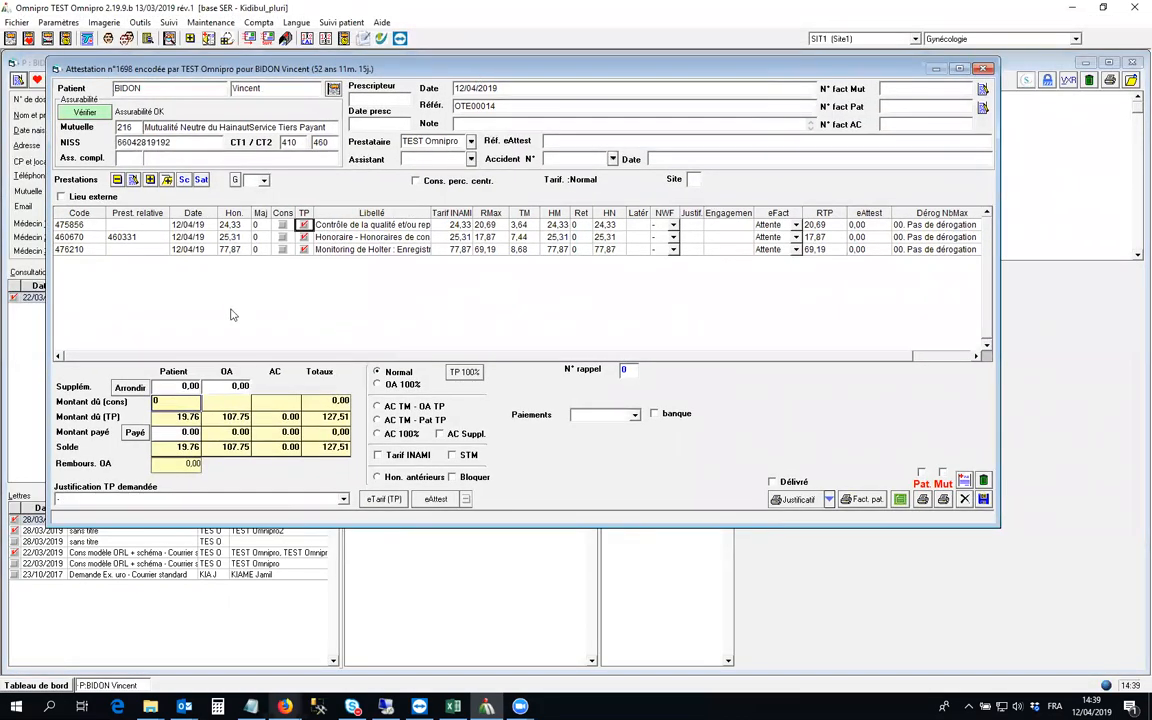
drag(141, 88, 115, 84)
click(268, 89)
click(451, 88)
click(185, 447)
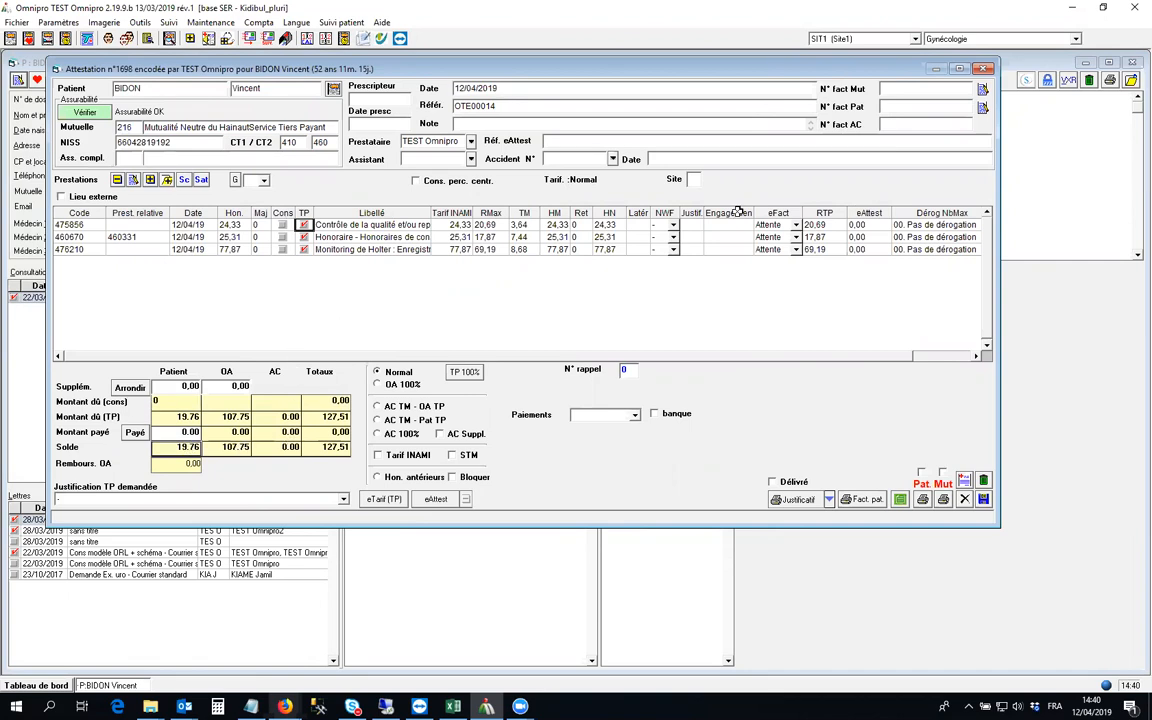
drag(338, 61, 376, 69)
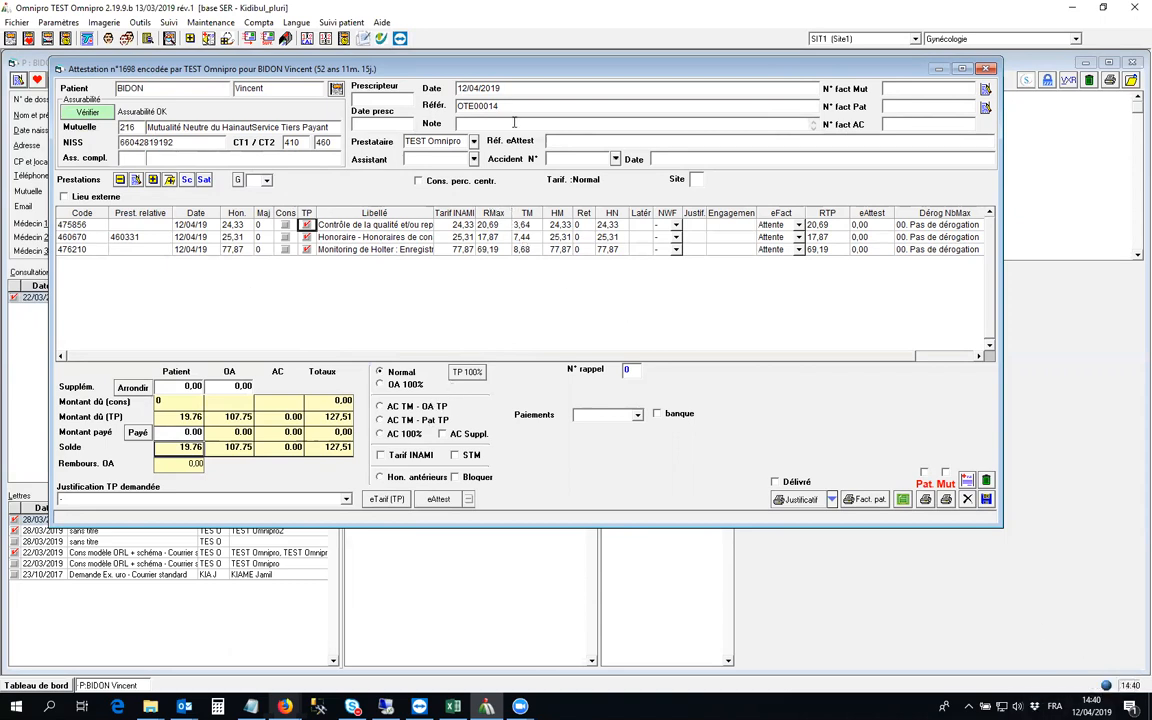
Step: Set the attestation date to 10/04/2019 and check the date on the first prestation line
click(468, 88)
click(523, 85)
drag(467, 88, 453, 88)
text(10)
drag(538, 87, 440, 86)
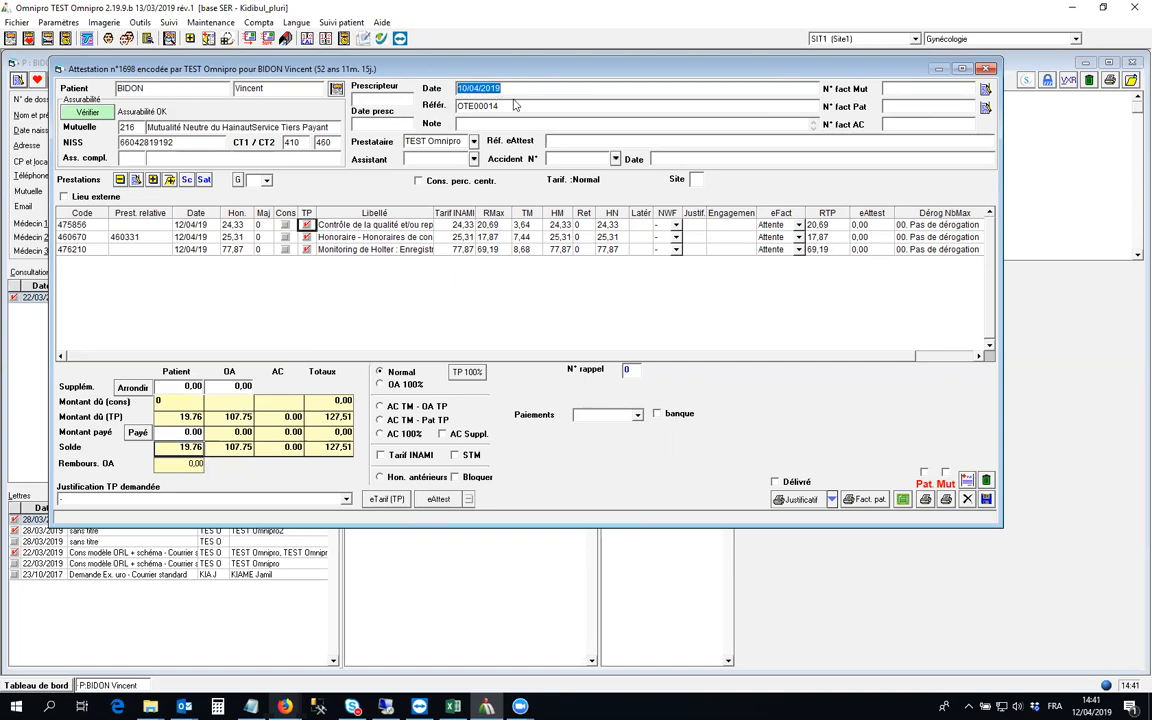
click(515, 106)
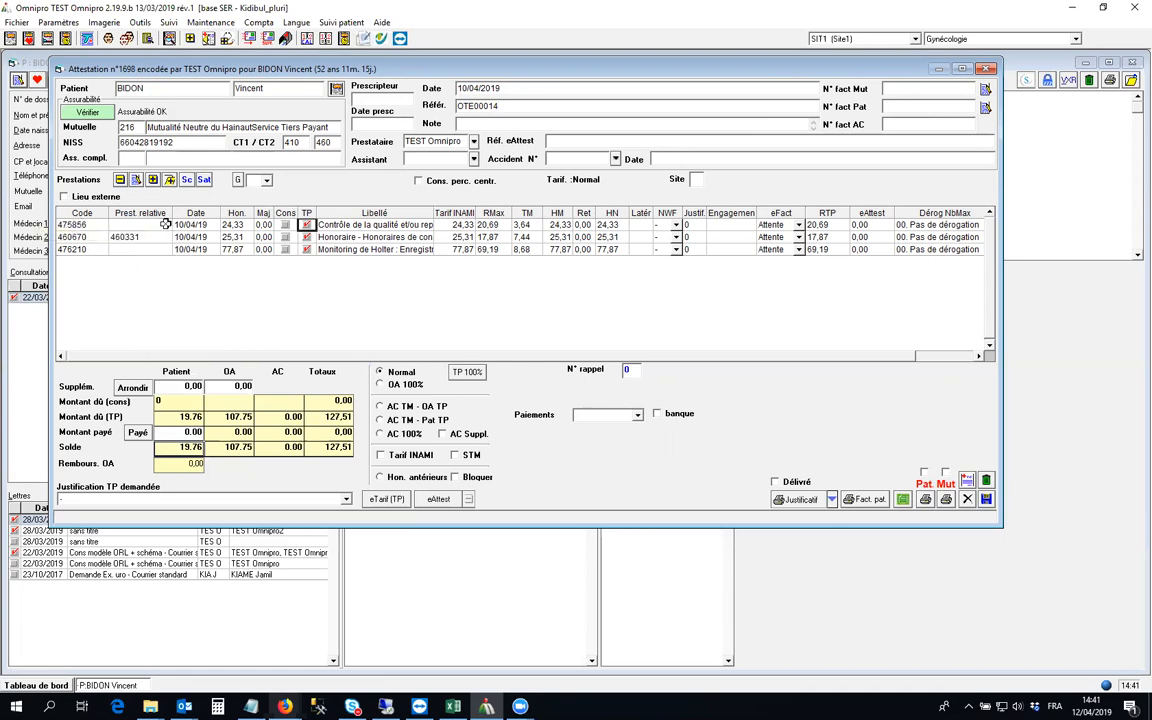
click(191, 224)
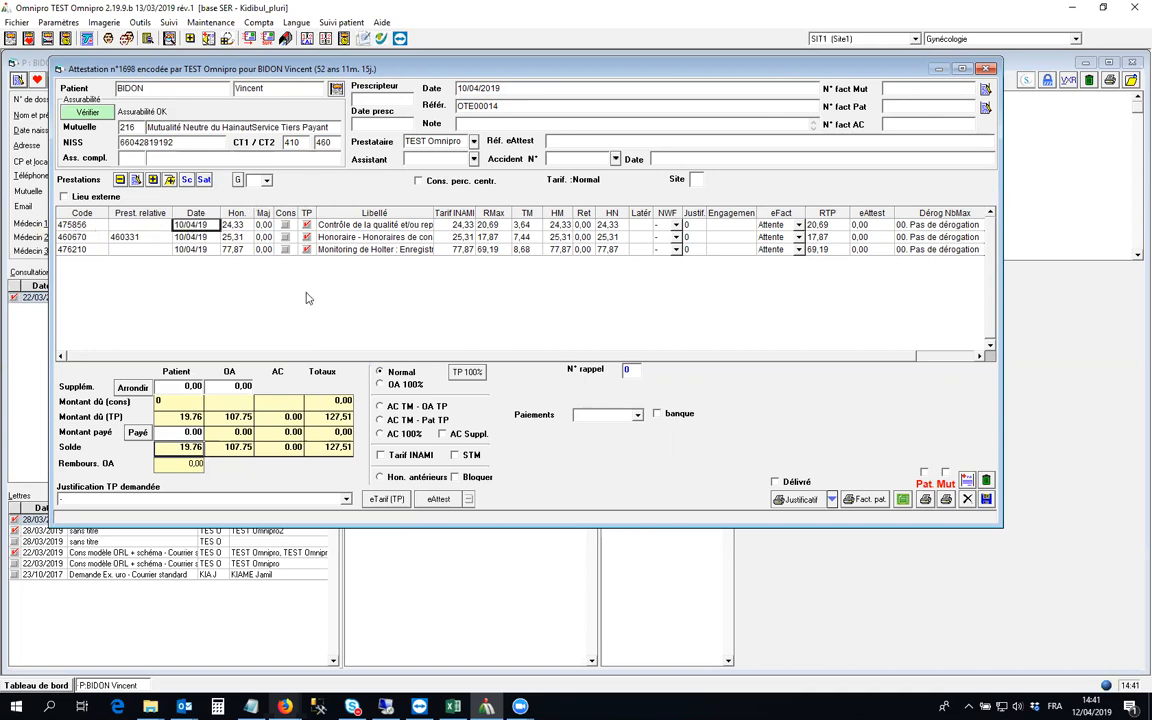
drag(453, 68, 477, 74)
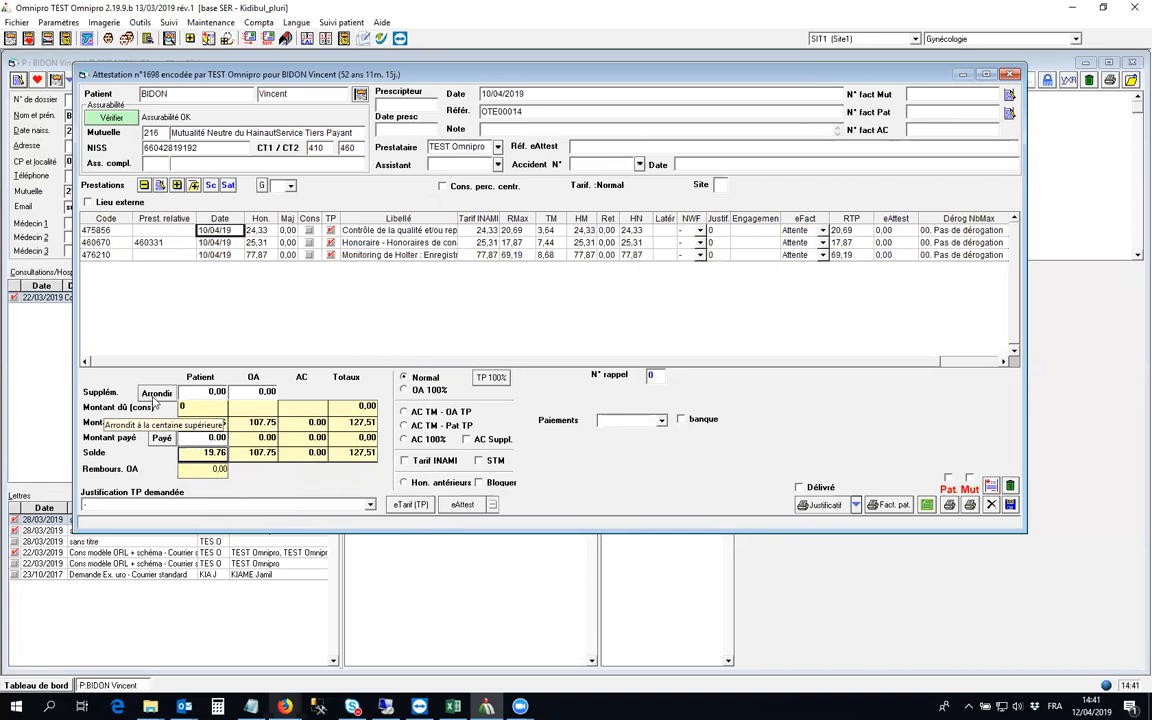
Step: Round the patient's amount to 30 and mark the patient's balance as paid
click(155, 393)
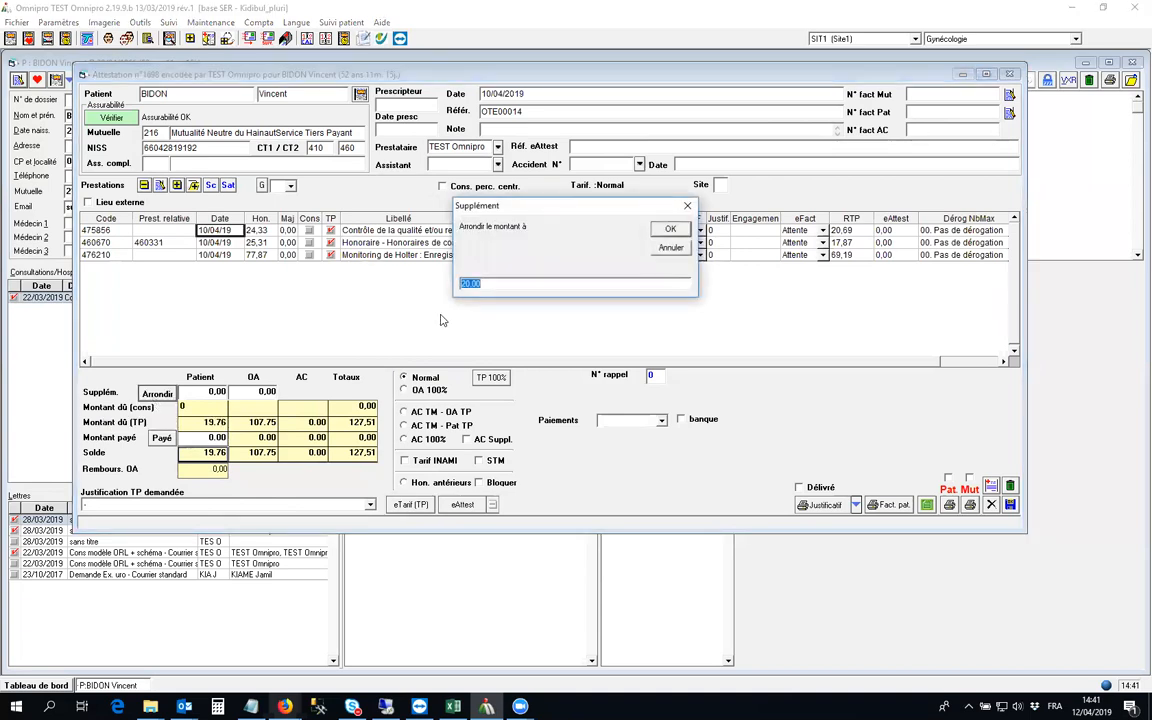
text(30)
key(Return)
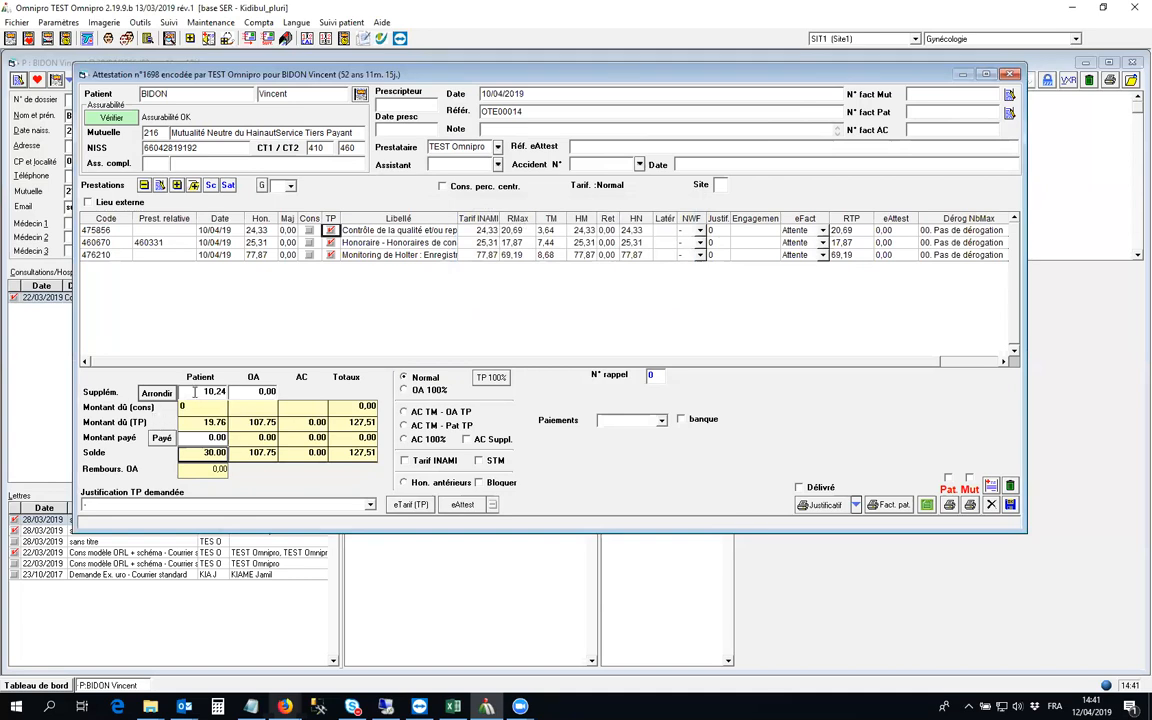
drag(195, 392, 228, 391)
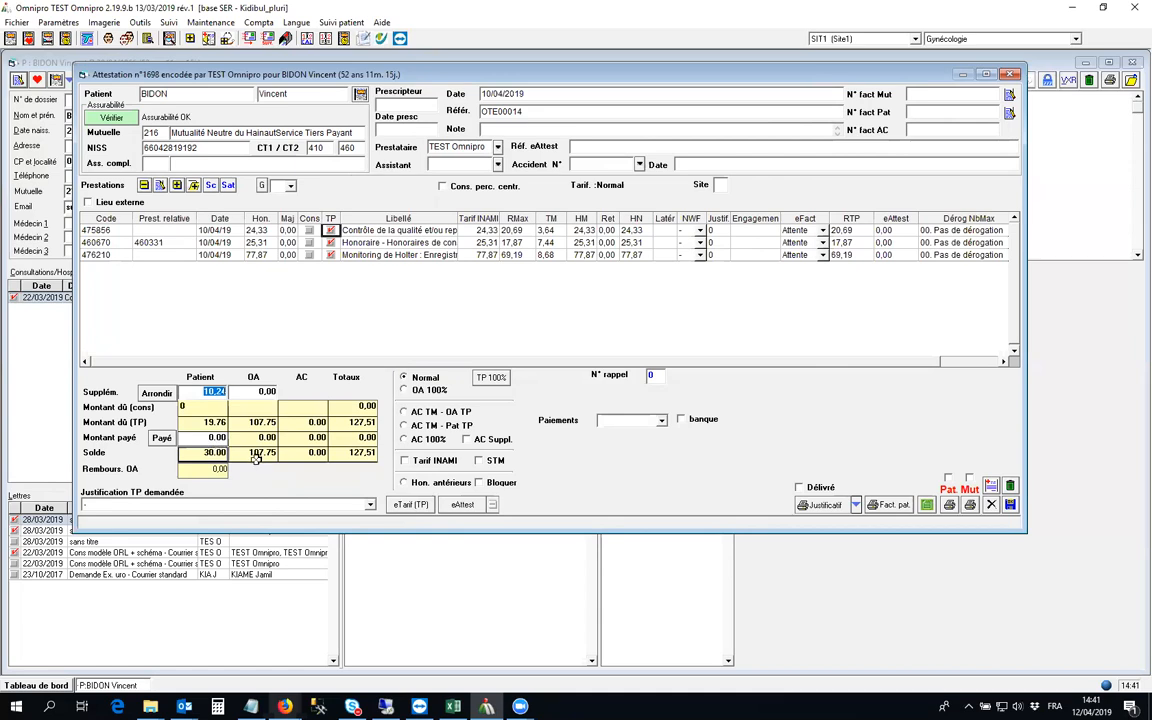
click(161, 440)
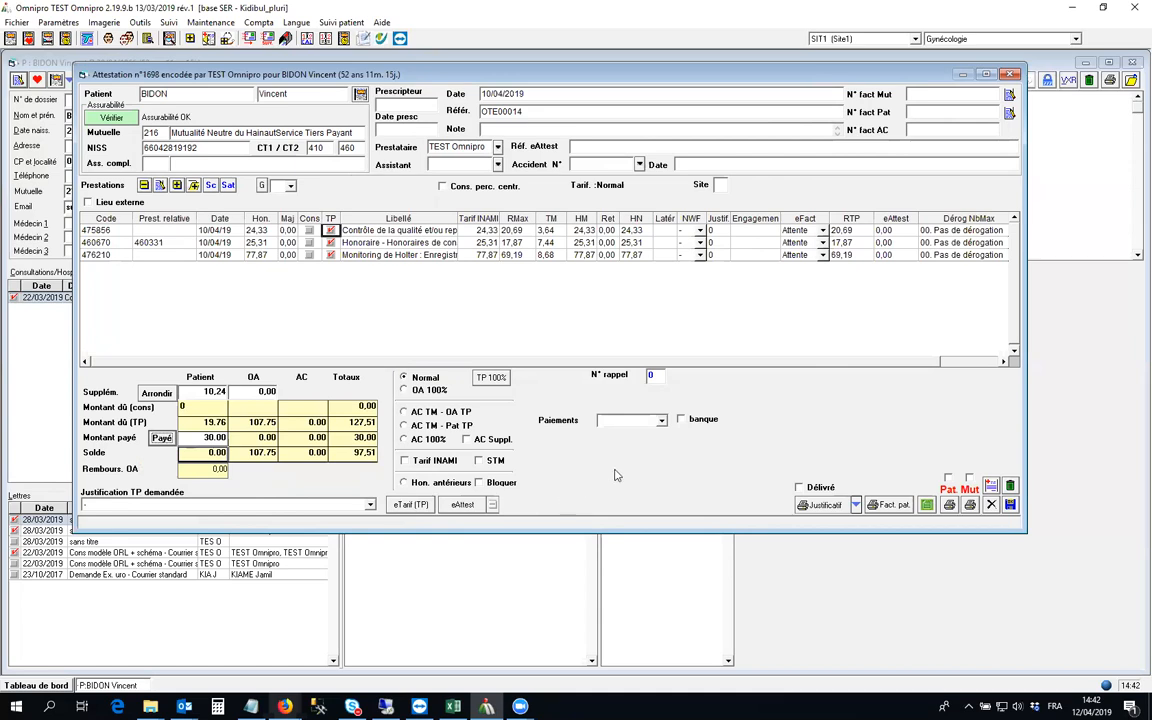
Step: Set the attestation's payment method to Cash
click(660, 422)
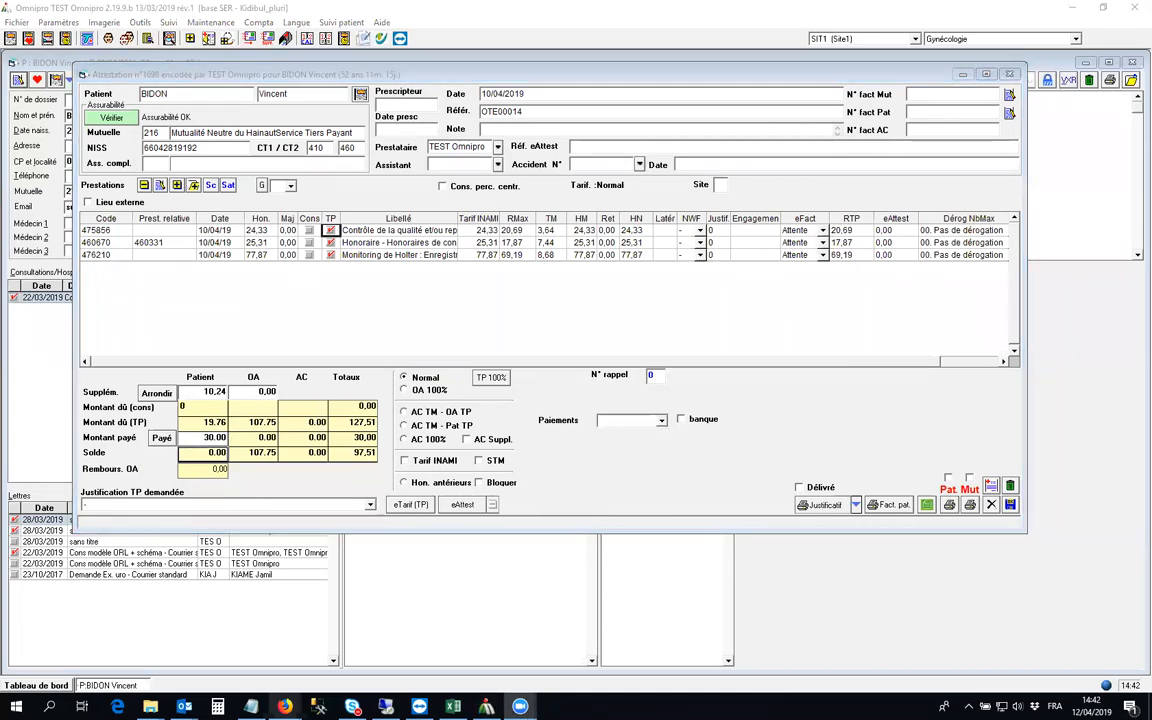
drag(523, 393, 762, 456)
key(Escape)
click(615, 420)
click(619, 434)
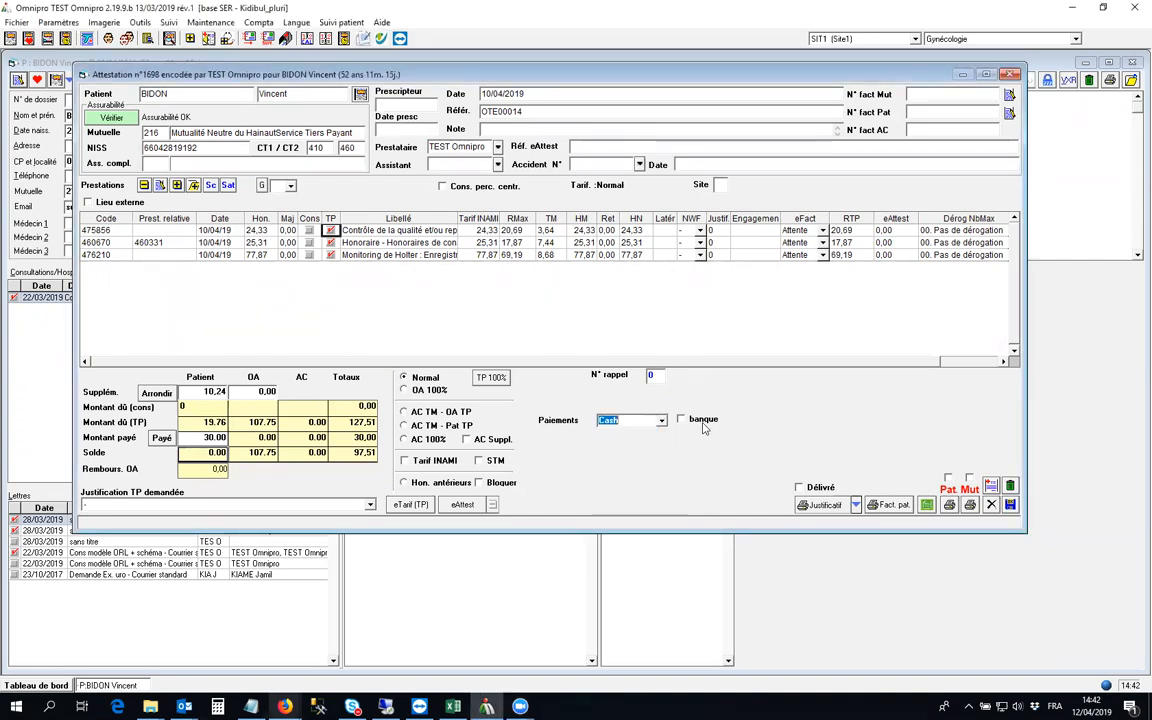
Step: Switch the payment method to BC/MC and change it back to Cash
click(661, 420)
click(640, 446)
click(661, 421)
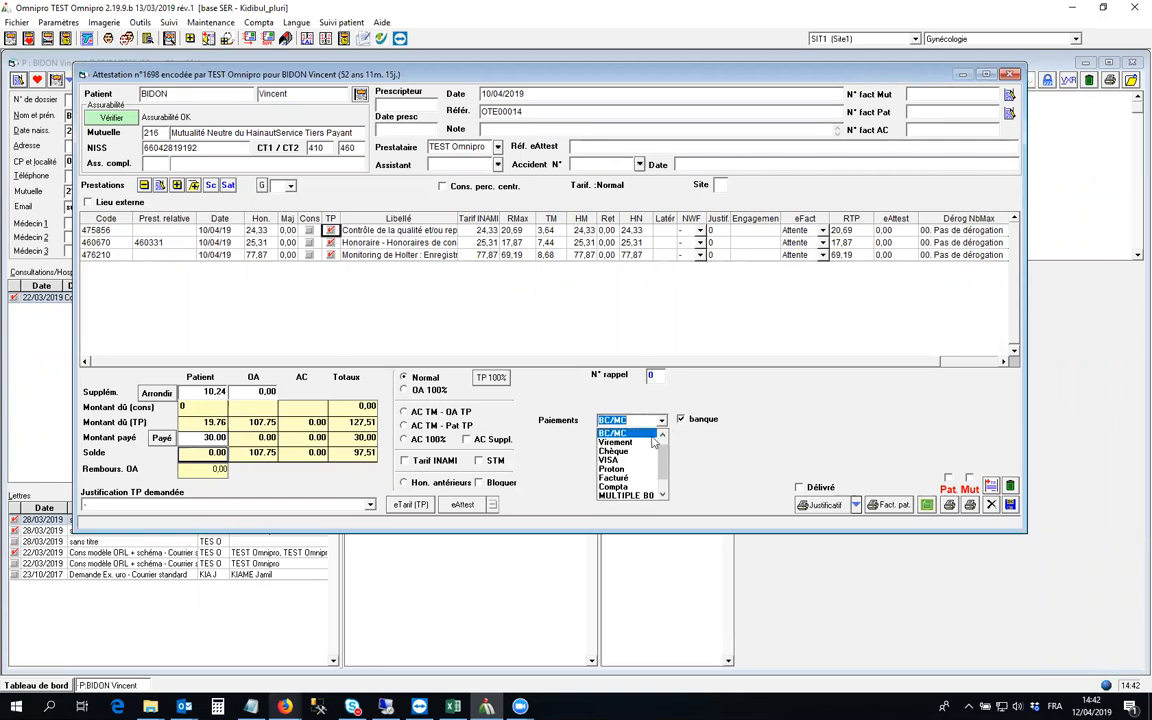
click(662, 437)
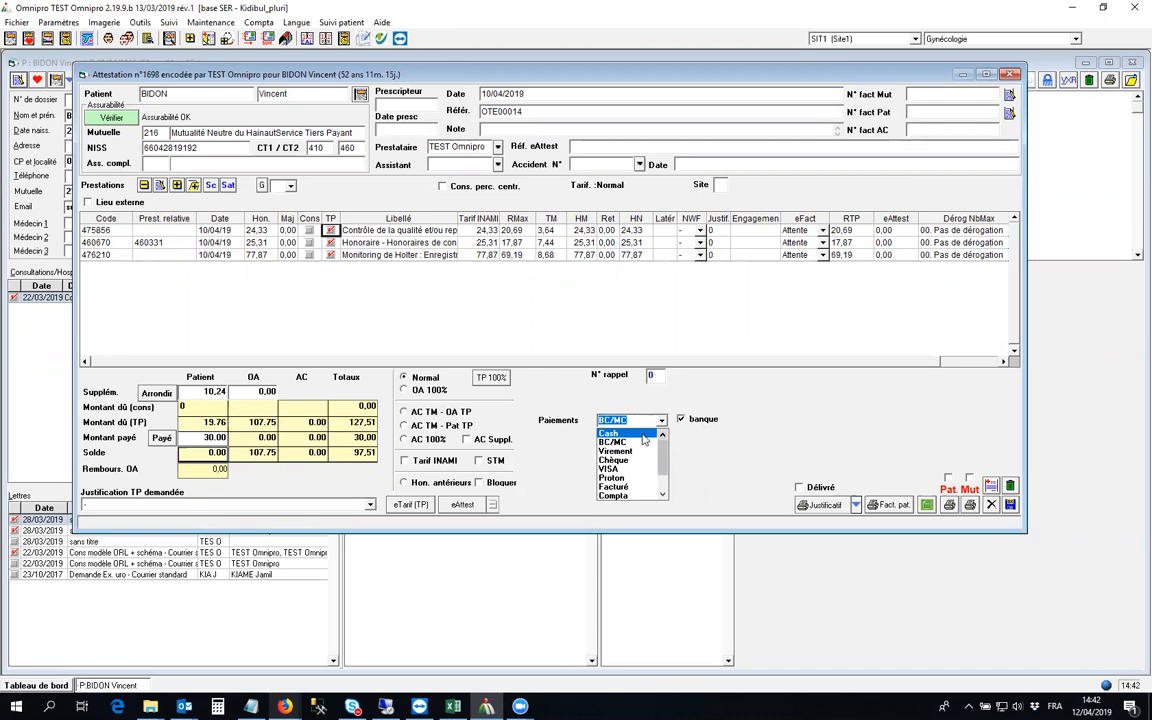
click(638, 434)
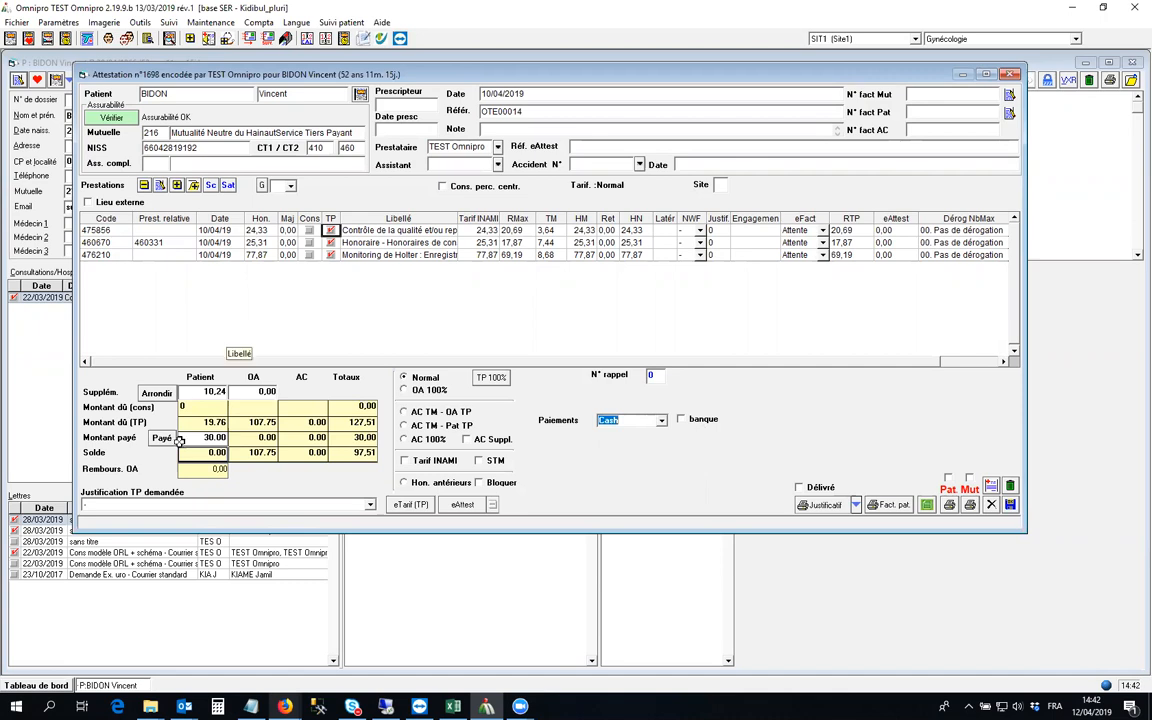
Step: Clear the patient's supplement amount and check the patient's paid amount and balance
click(226, 390)
drag(230, 388, 197, 453)
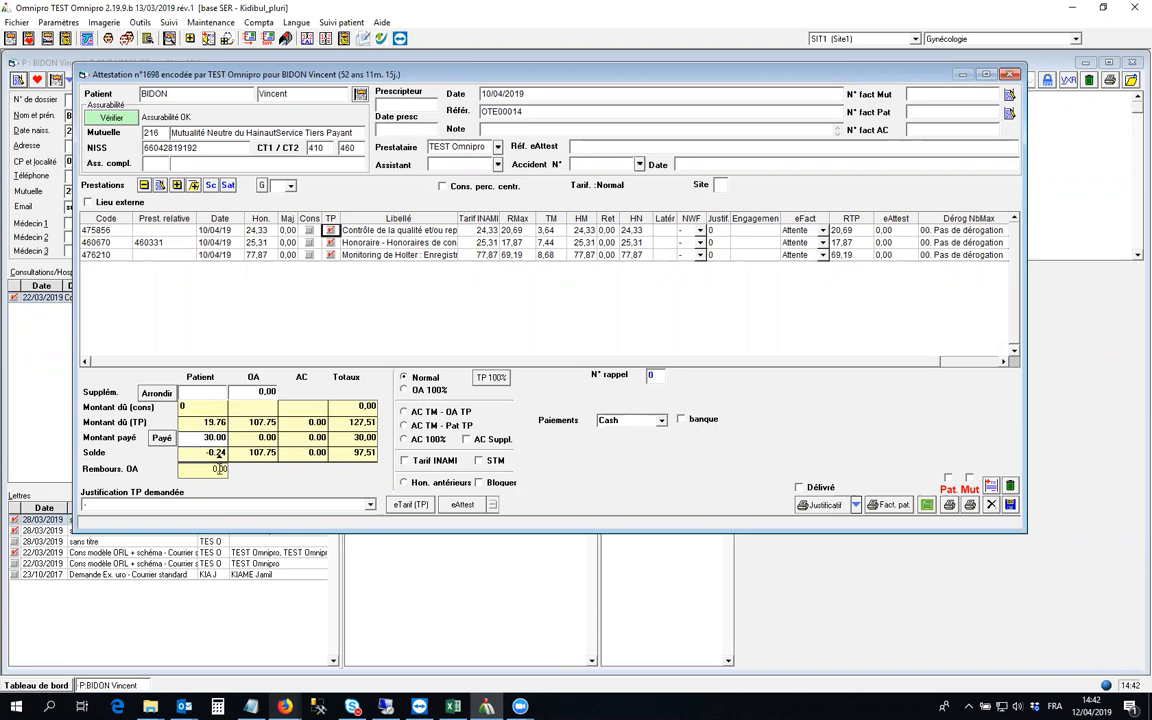
click(194, 439)
click(195, 453)
click(203, 440)
click(199, 454)
click(213, 441)
Step: Enable and disable the STM option, and reset the patient's paid amount to 0
click(478, 461)
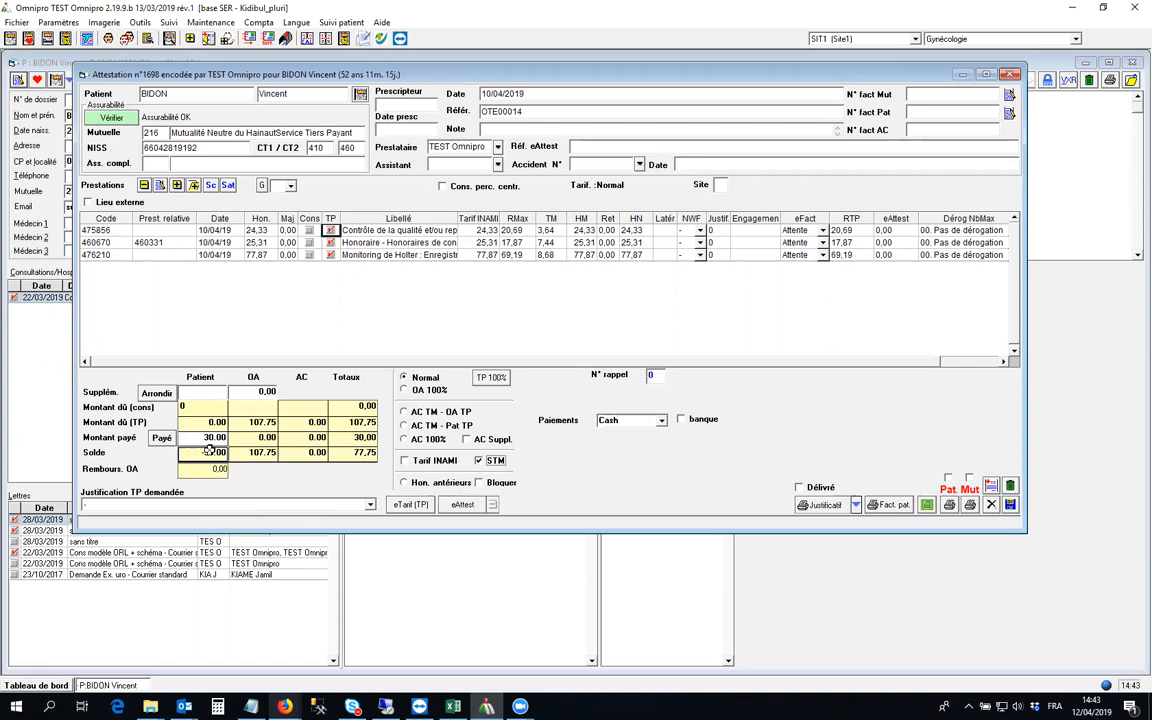
click(478, 461)
click(198, 440)
click(206, 437)
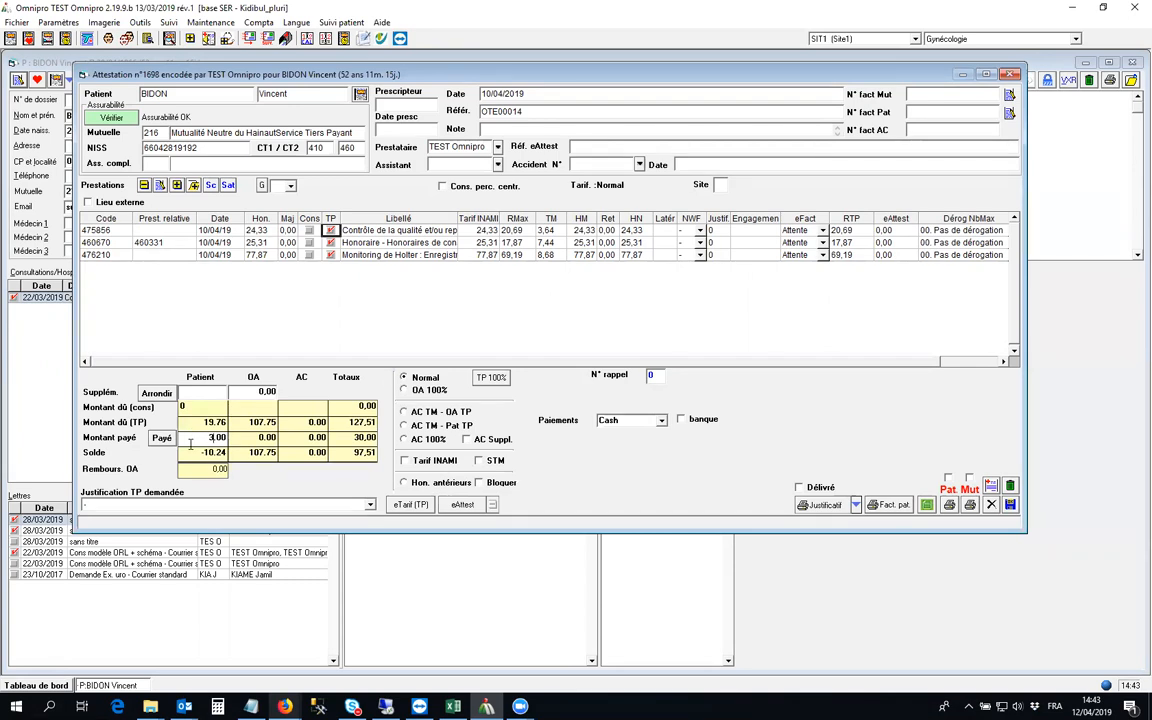
key(Return)
Step: Apply the STM option, remove it again, and save the attestation
click(479, 461)
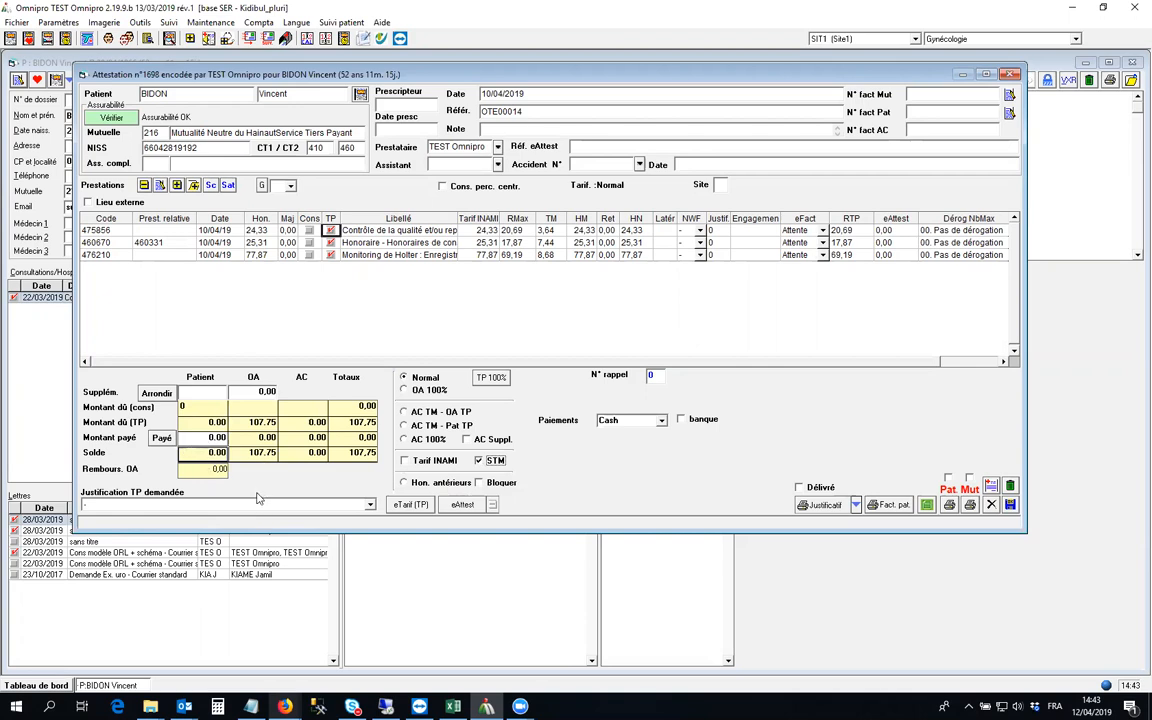
click(481, 463)
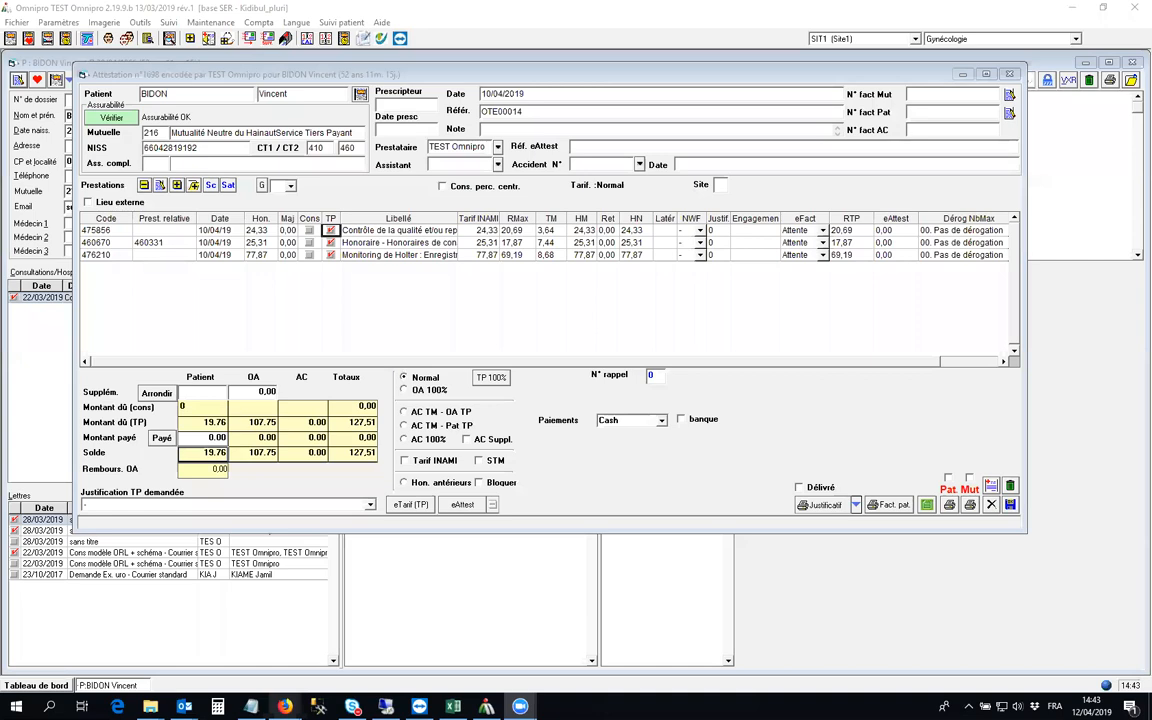
drag(972, 471, 1029, 528)
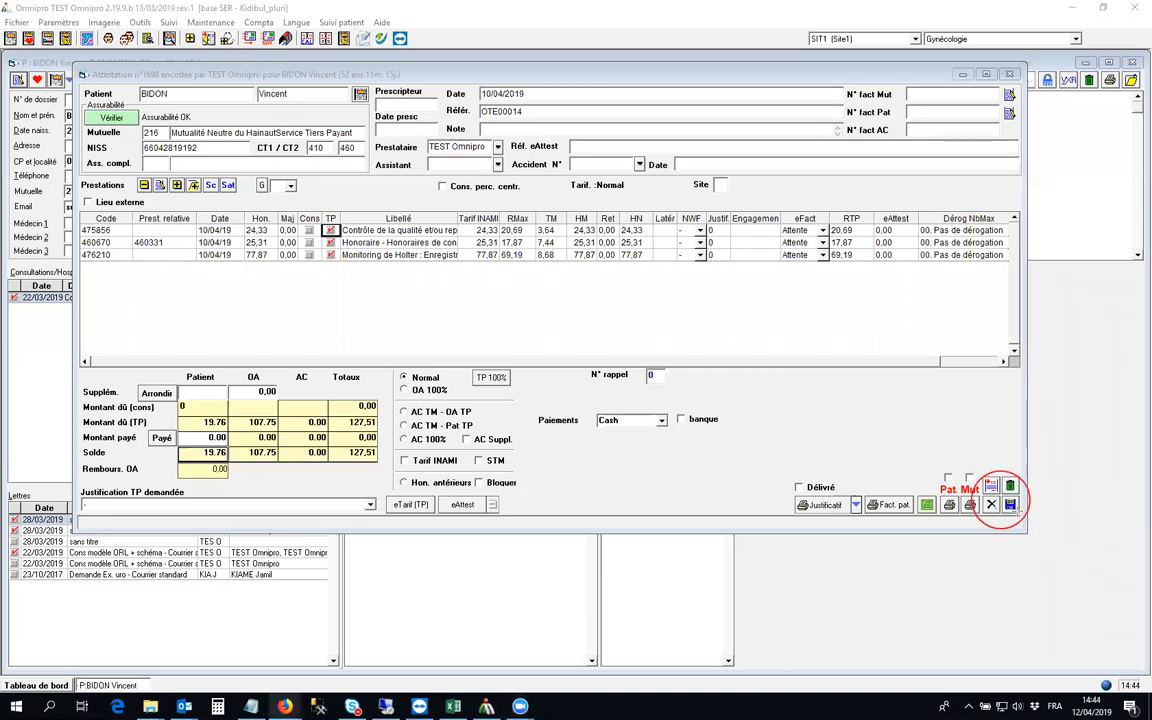
key(ctrl+z)
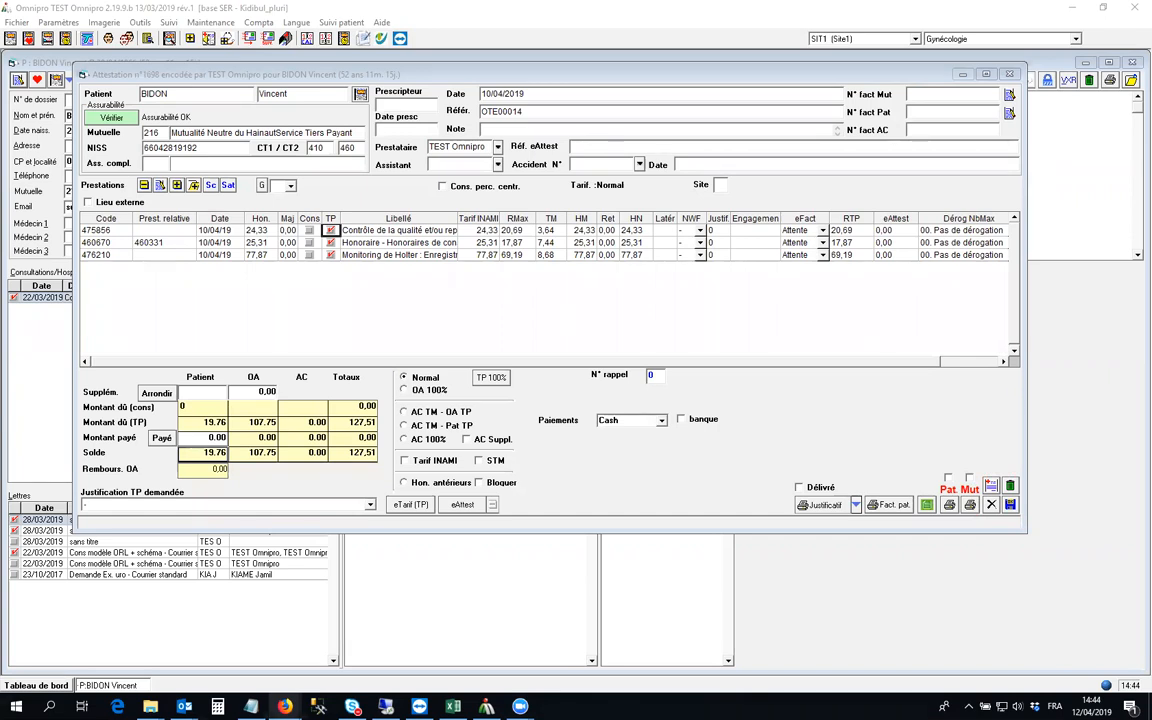
click(1009, 507)
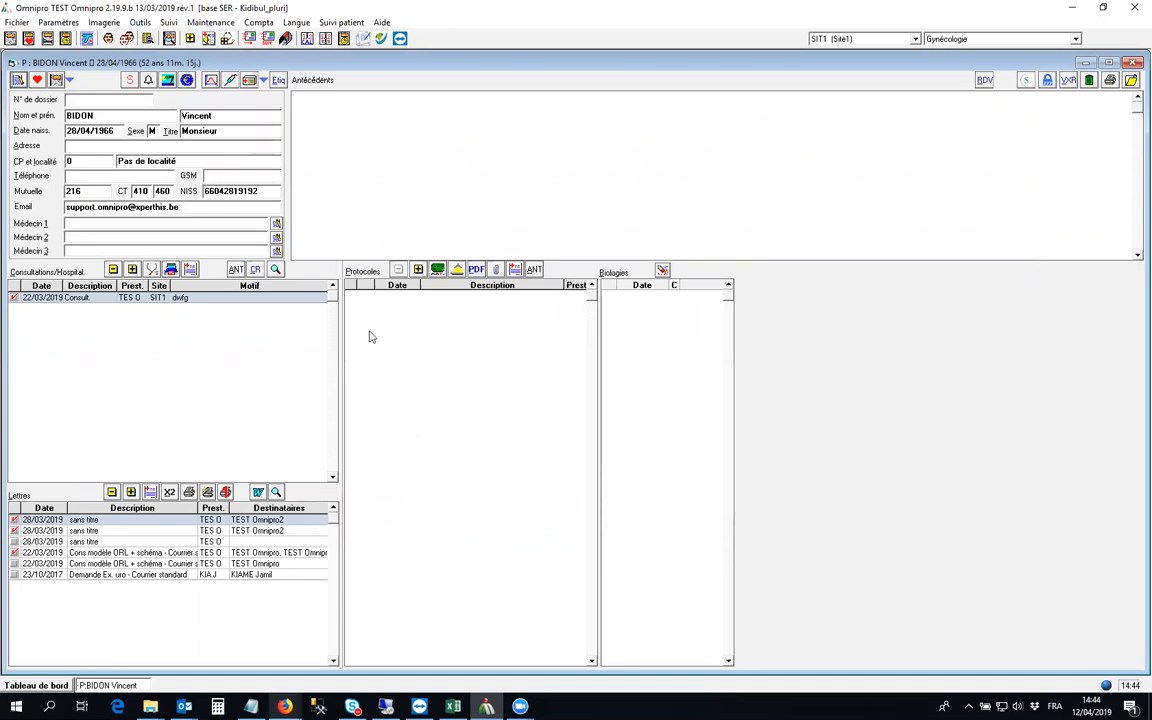
Step: Open the patient's list of attestations, check the one dated 10/04/2019, and close the list
click(187, 81)
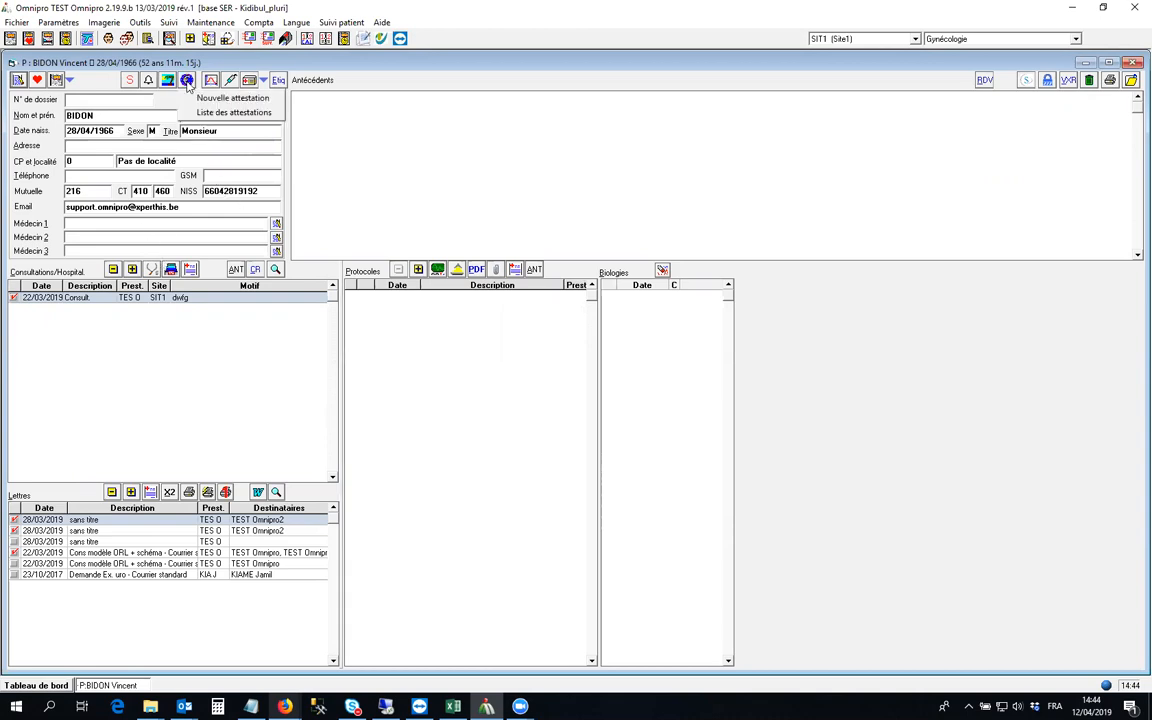
click(231, 113)
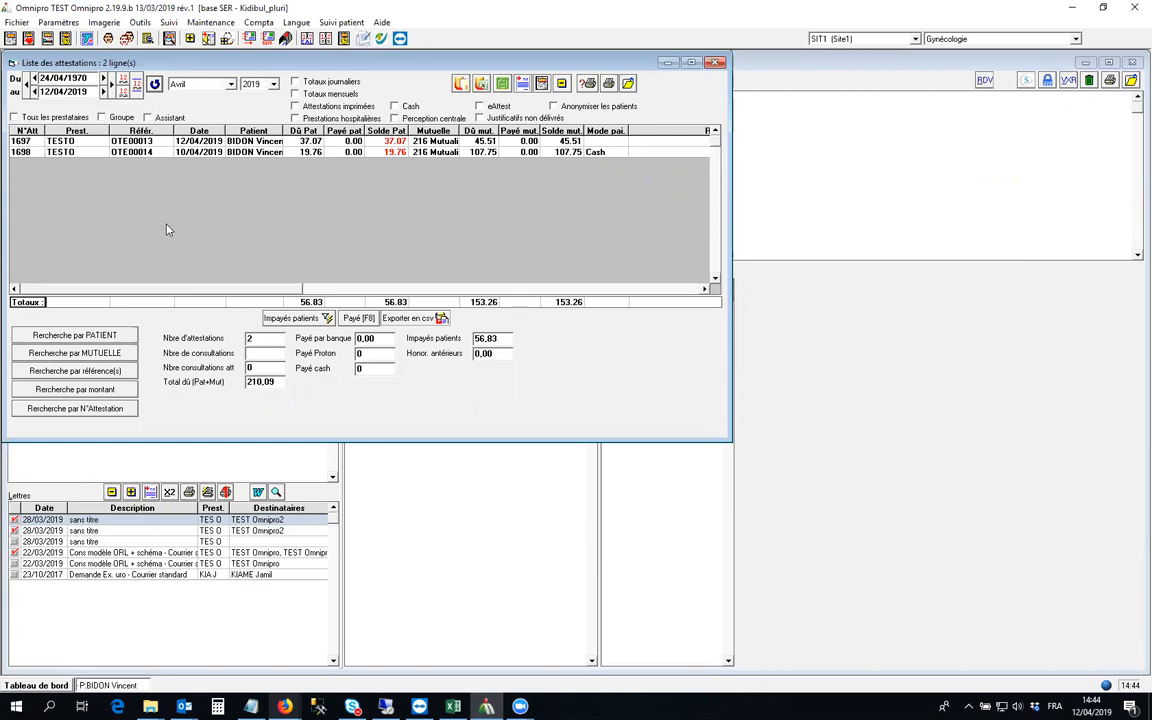
drag(255, 62, 330, 66)
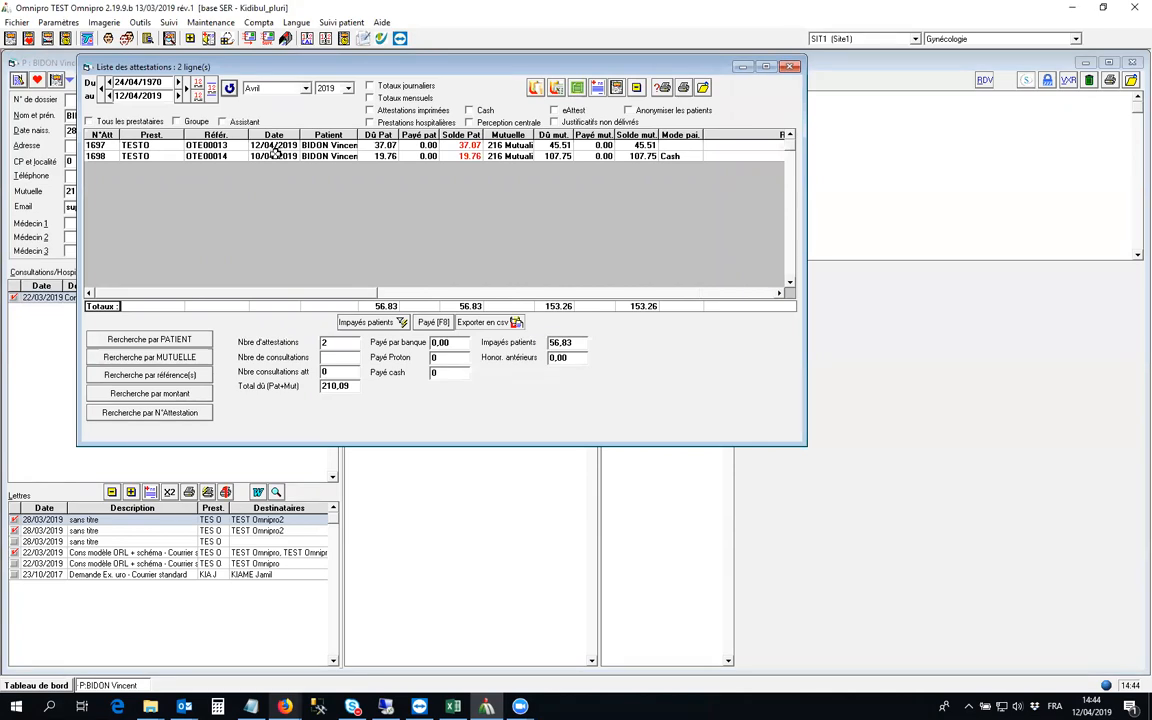
click(271, 155)
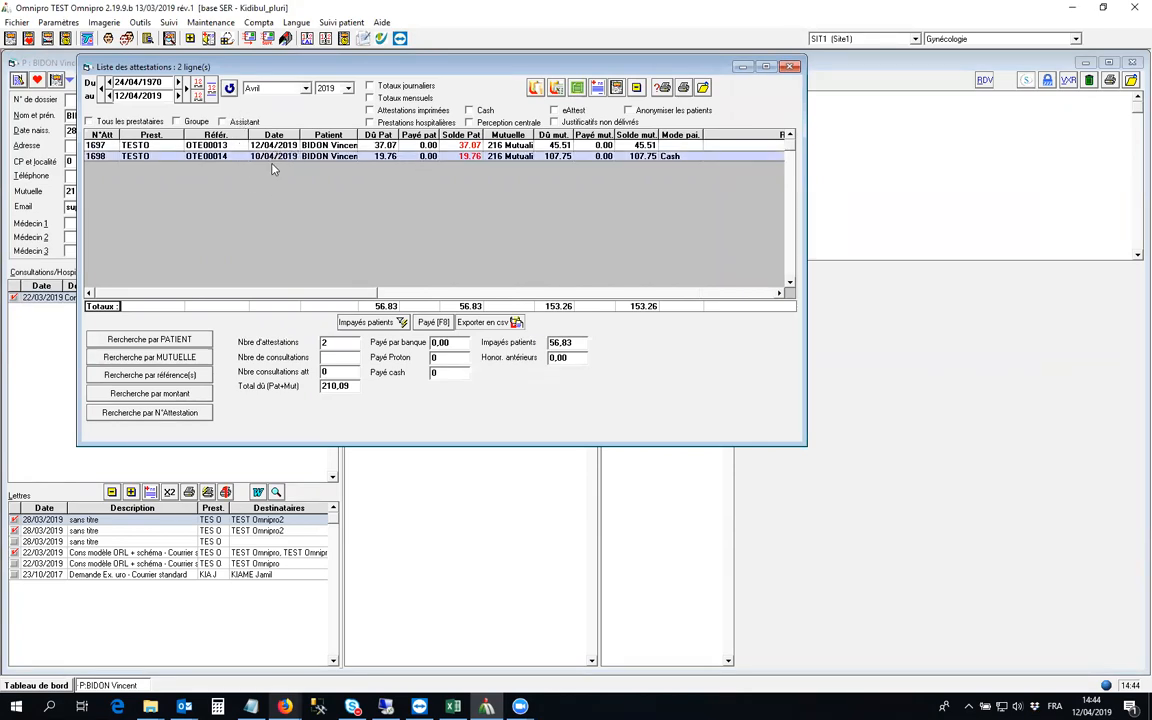
click(790, 66)
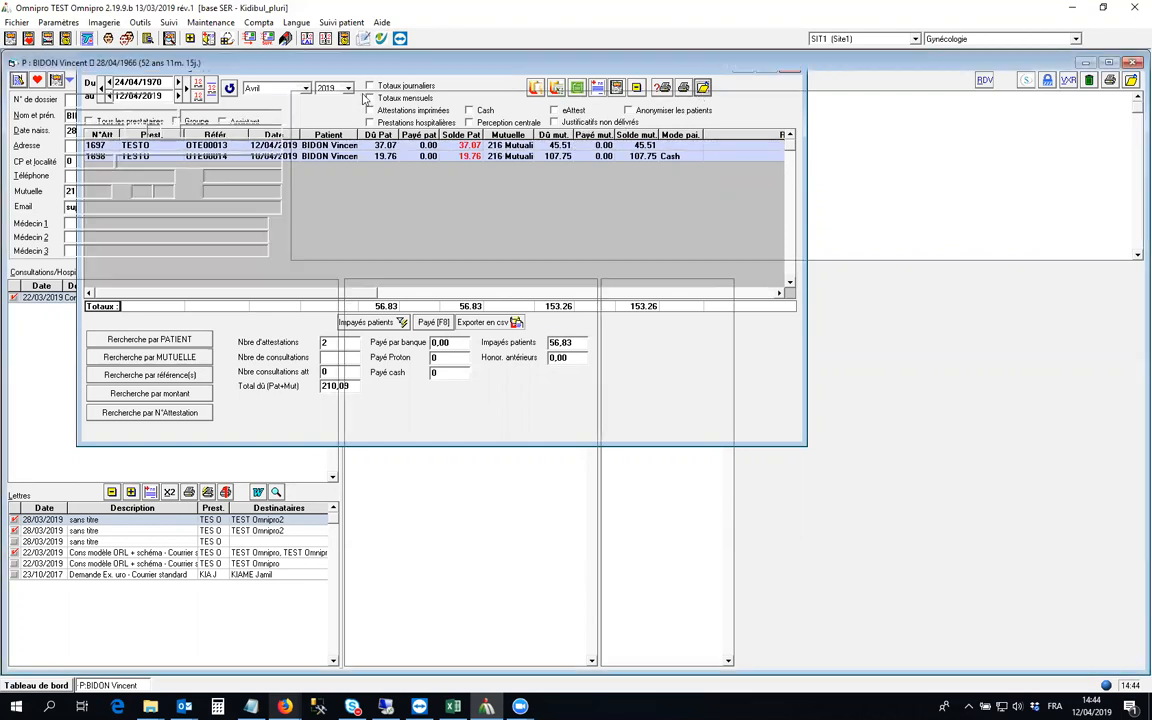
Step: Open the day's attestations and refresh the list with the start date set to 10/04/2019
mouse_move(189, 82)
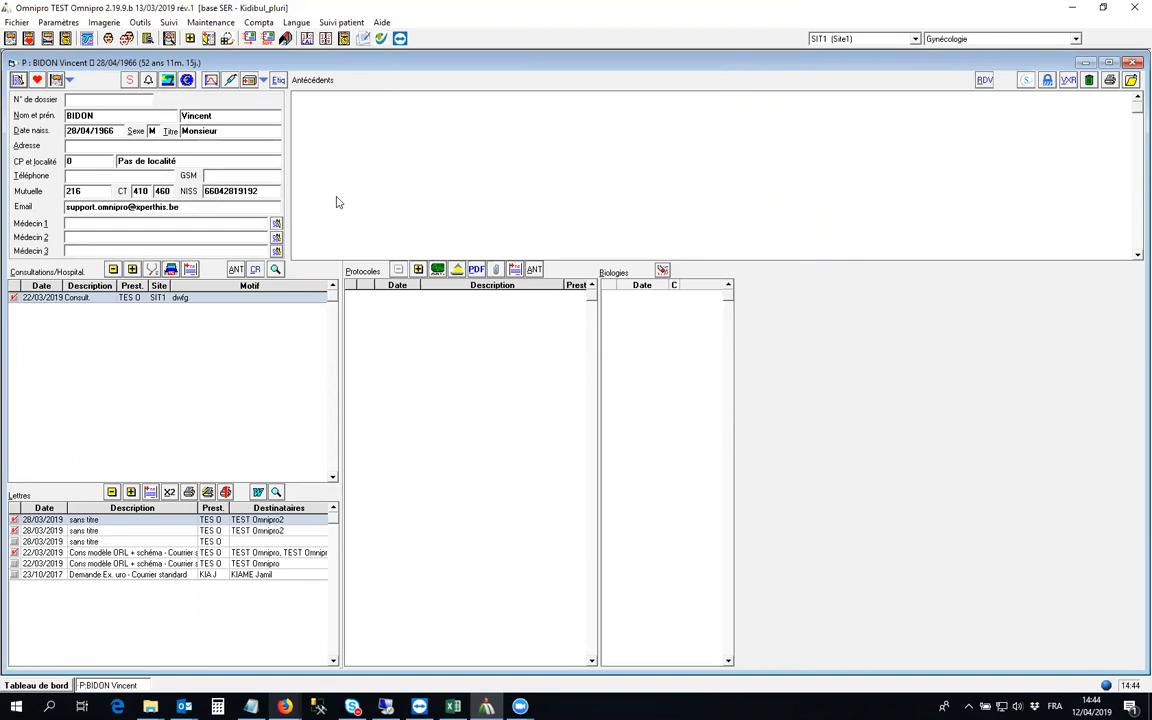
click(262, 24)
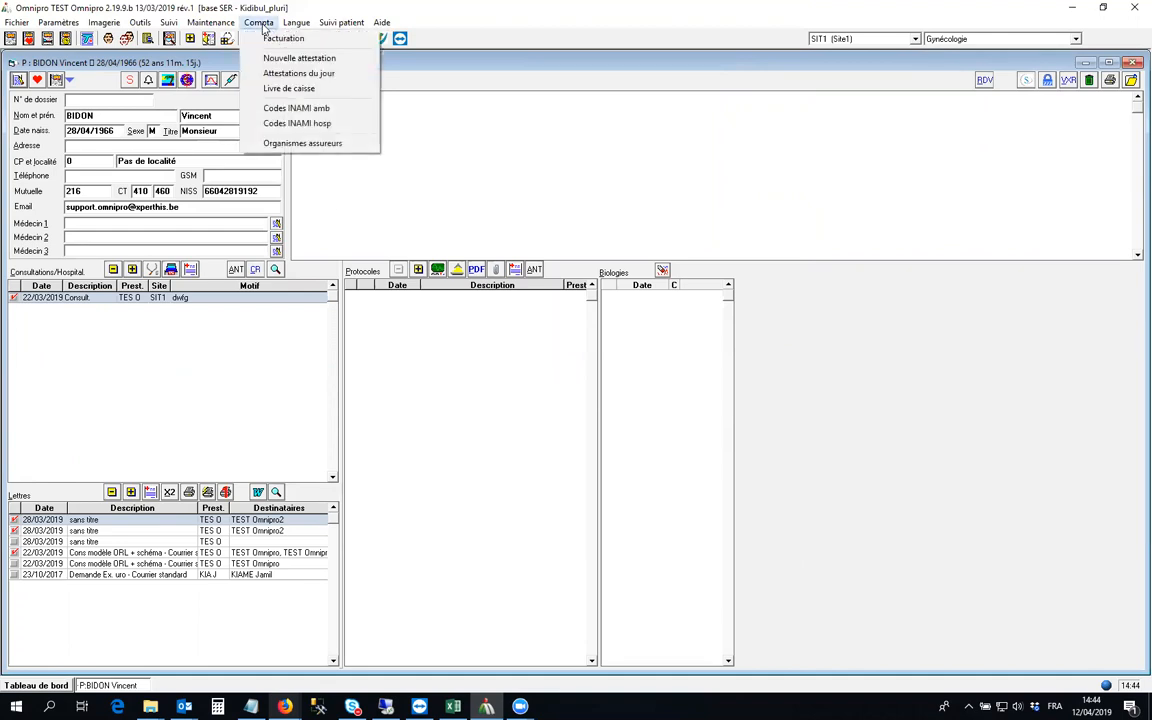
click(313, 76)
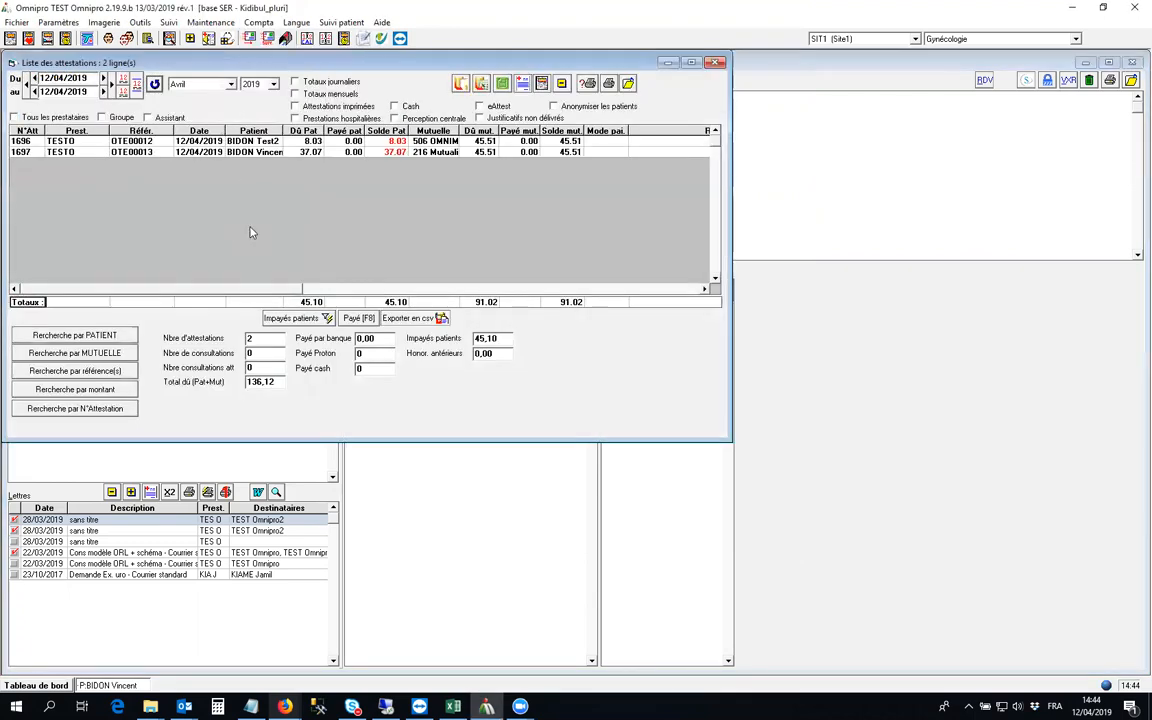
drag(232, 62, 250, 63)
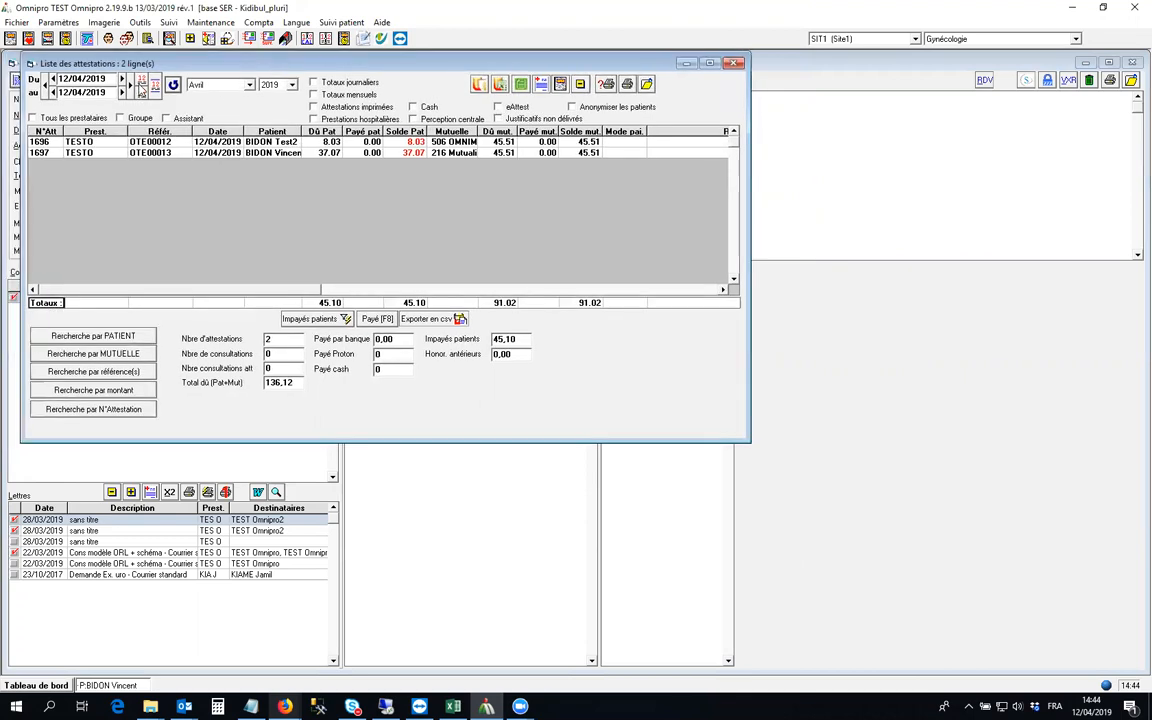
double_click(110, 79)
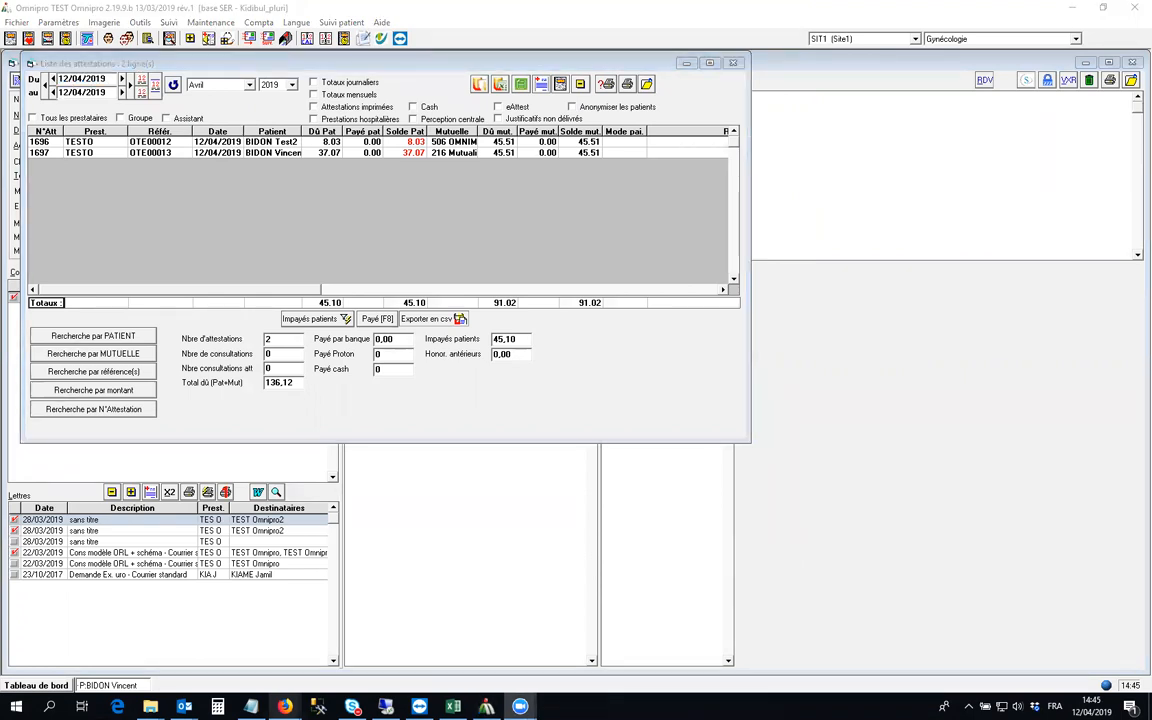
drag(17, 59, 166, 116)
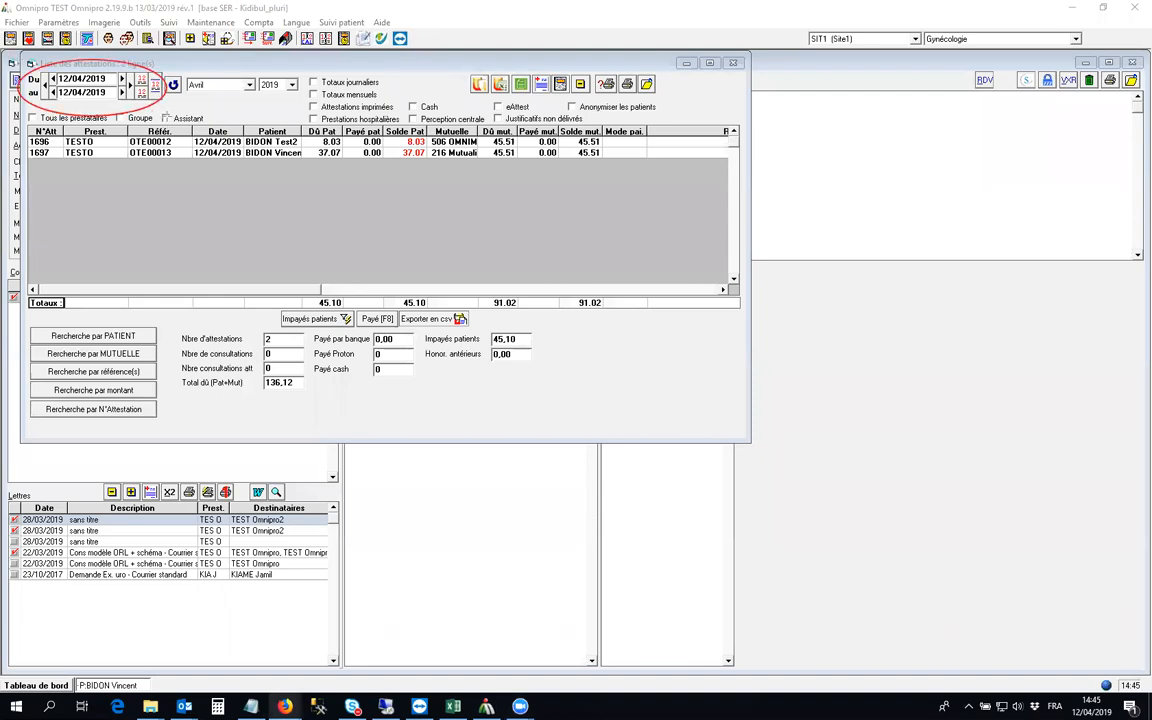
key(ctrl+z)
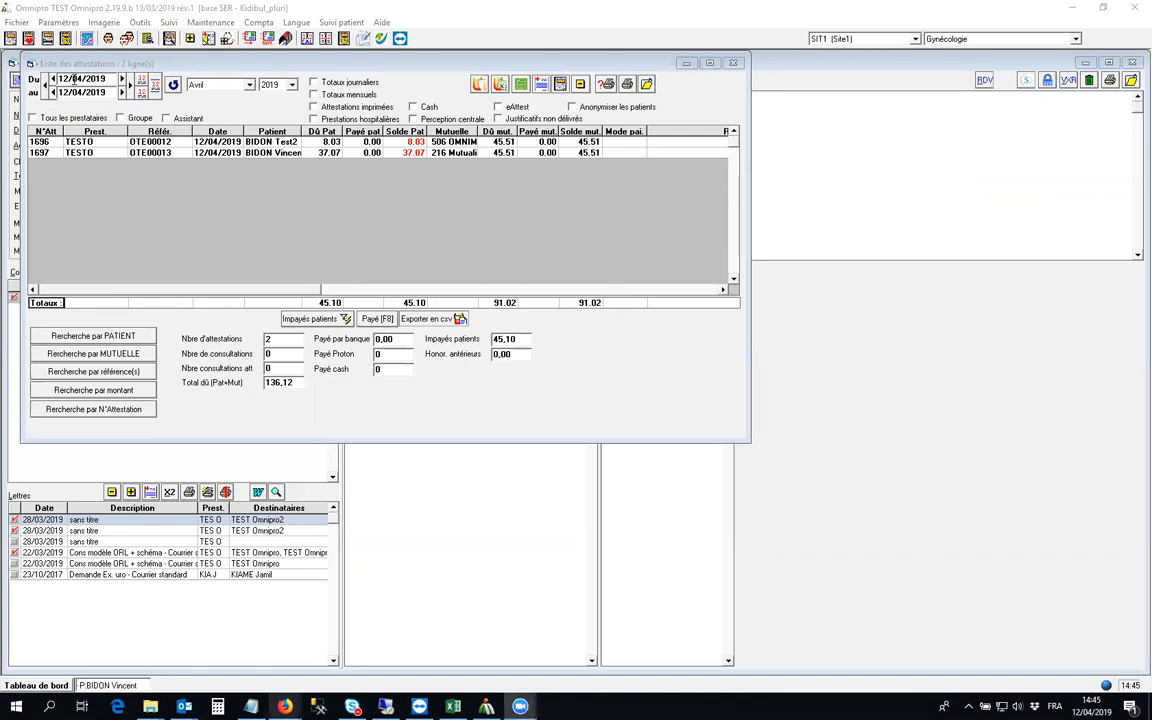
click(70, 78)
text(10)
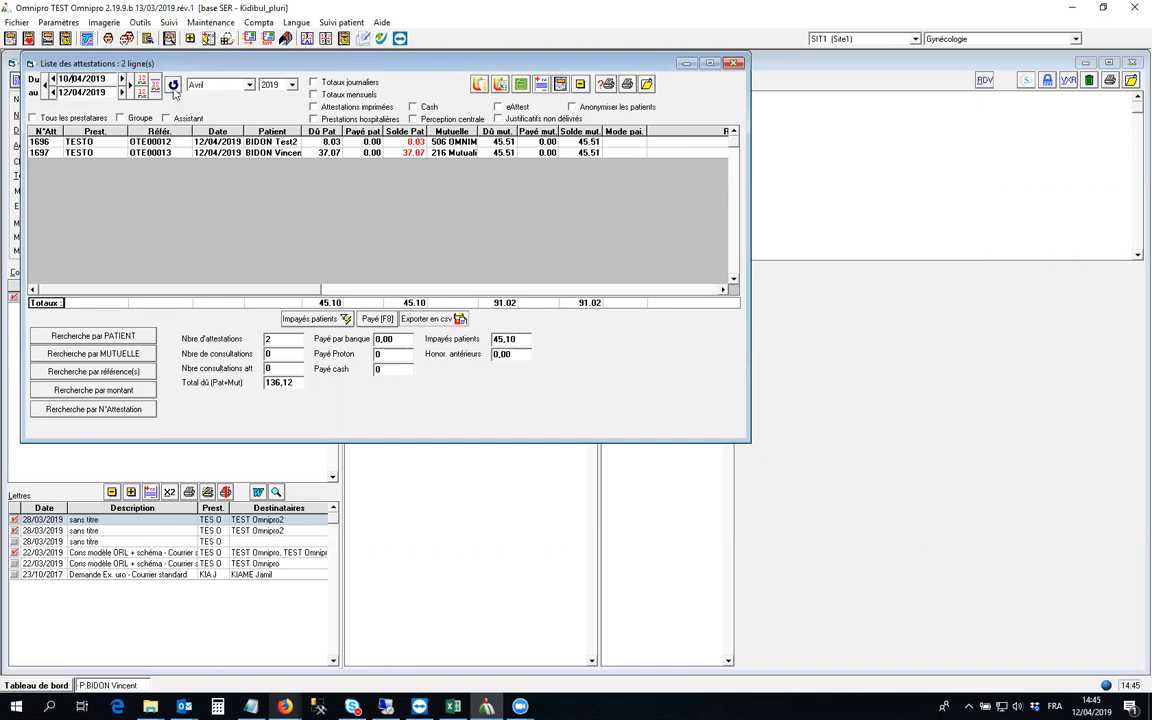
click(173, 86)
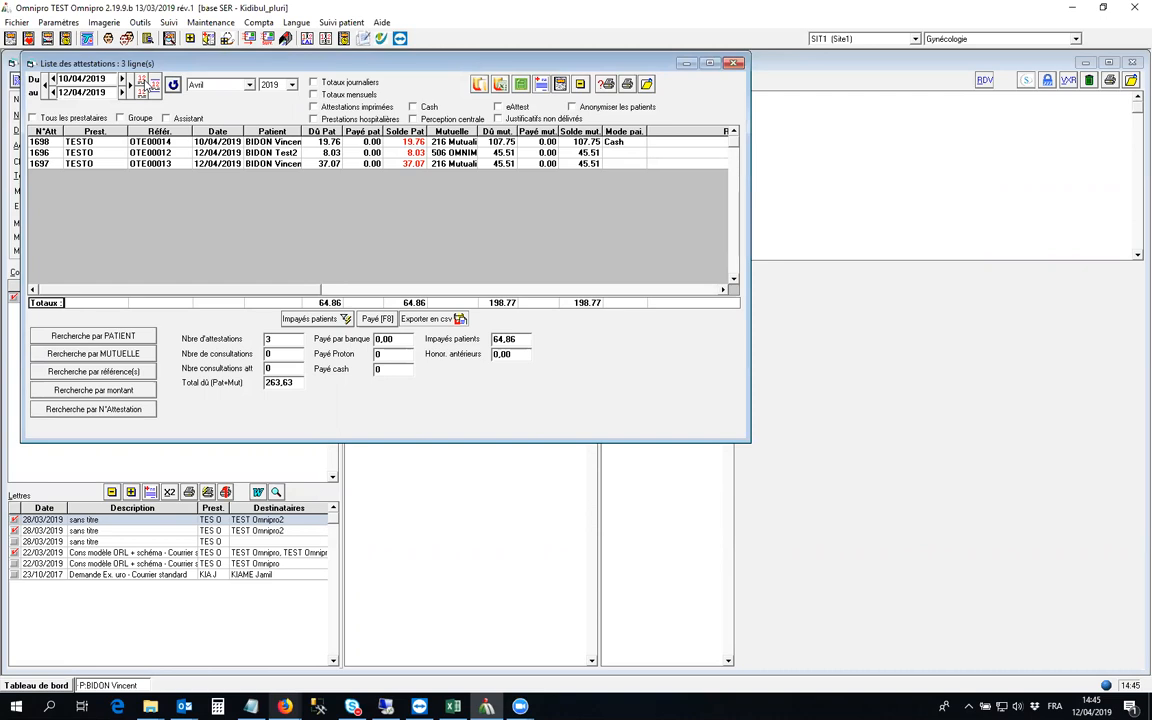
Step: Choose 01/03/2019 from the calendar as the search start date, then close the attestation list
click(145, 82)
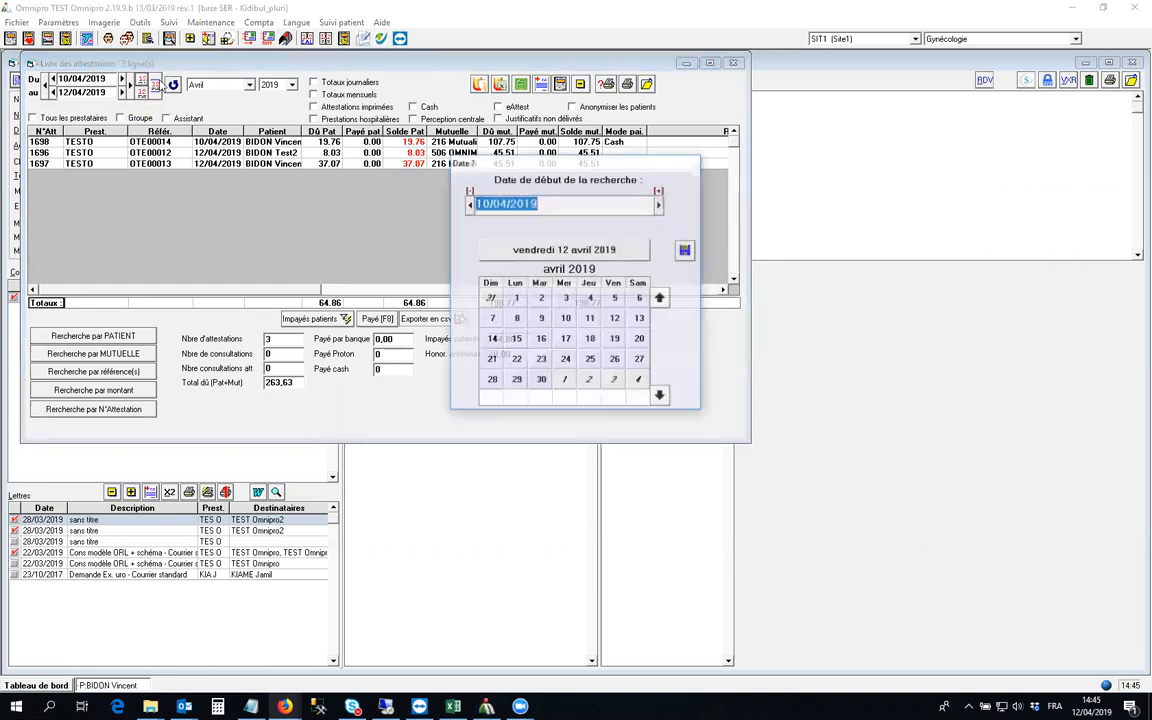
click(660, 298)
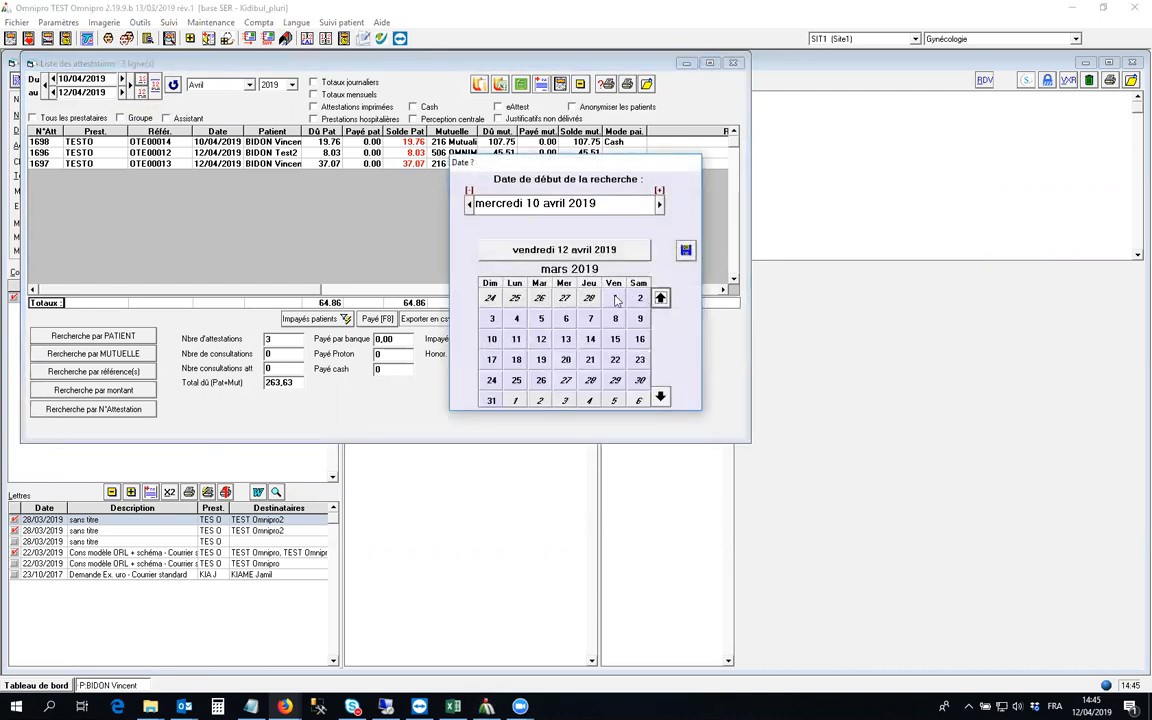
double_click(615, 298)
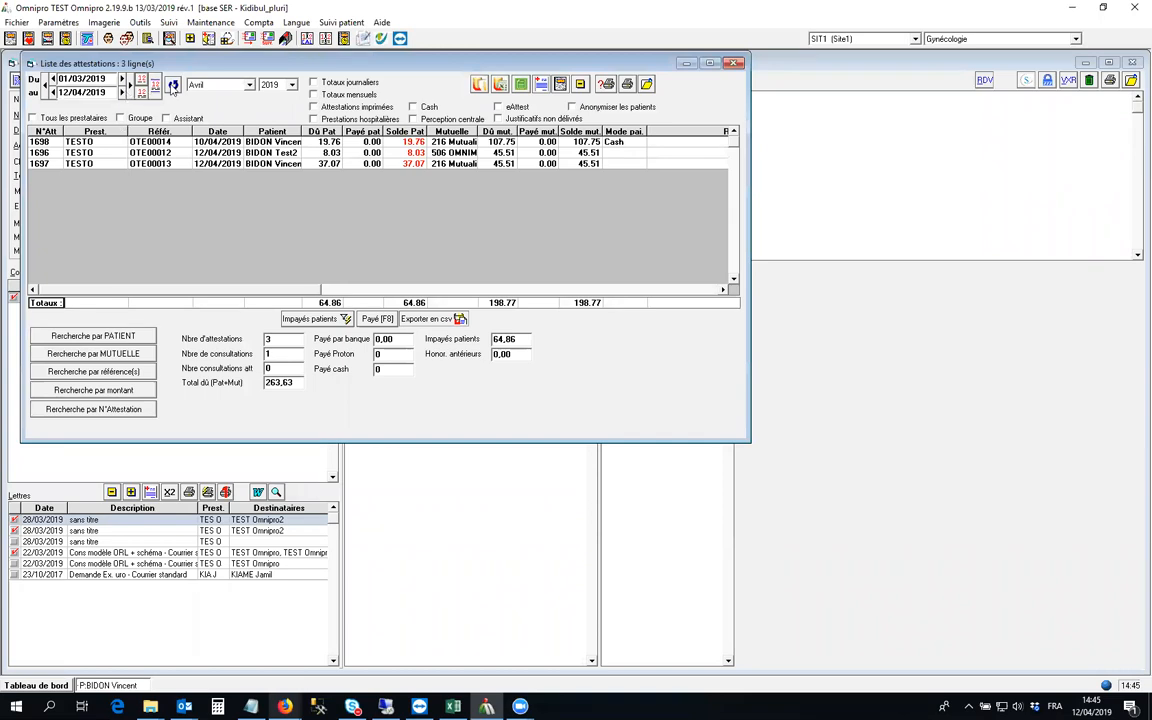
click(145, 83)
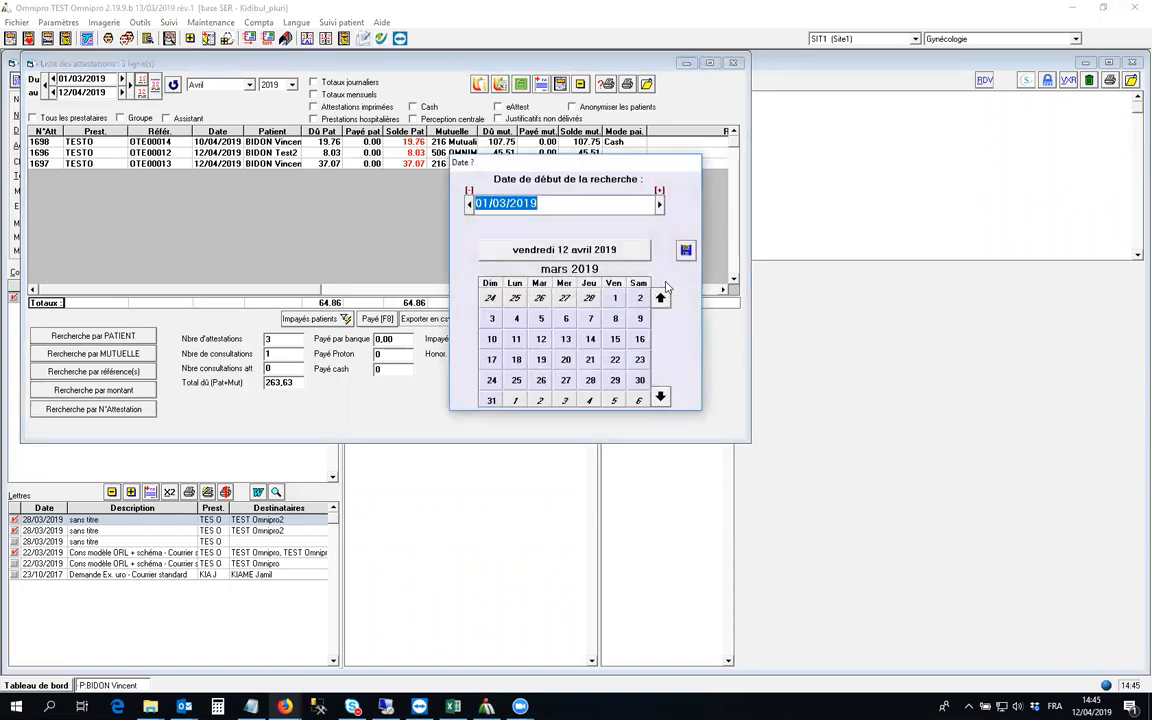
key(Return)
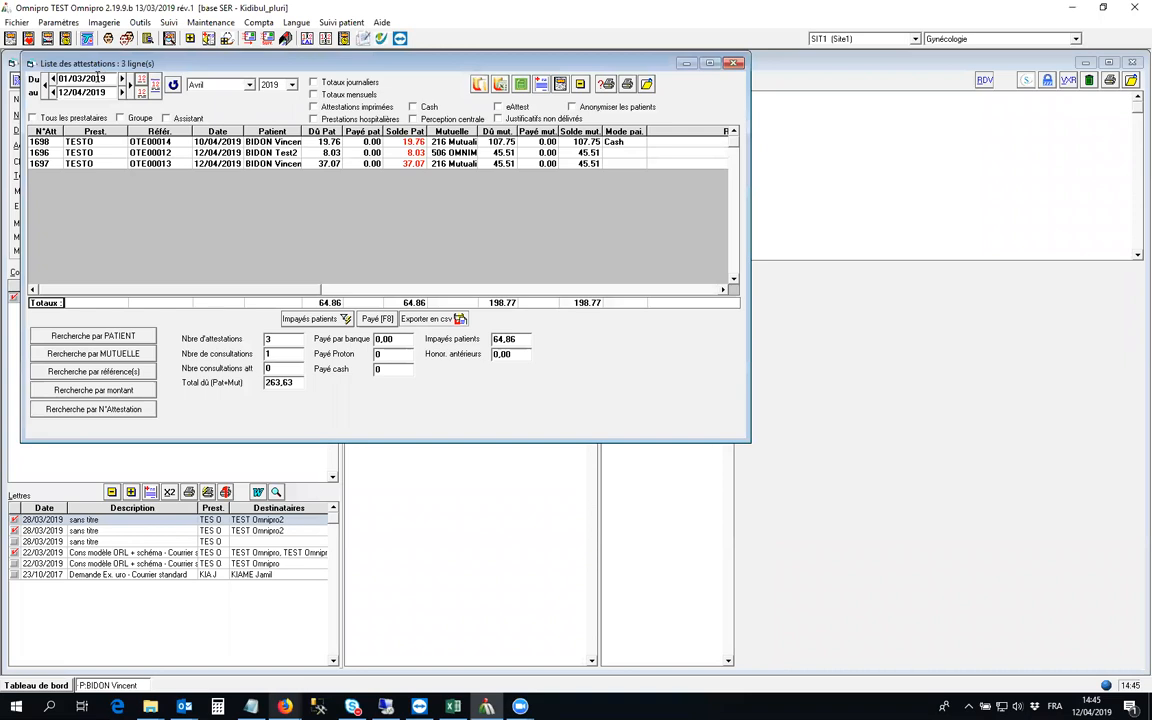
click(647, 85)
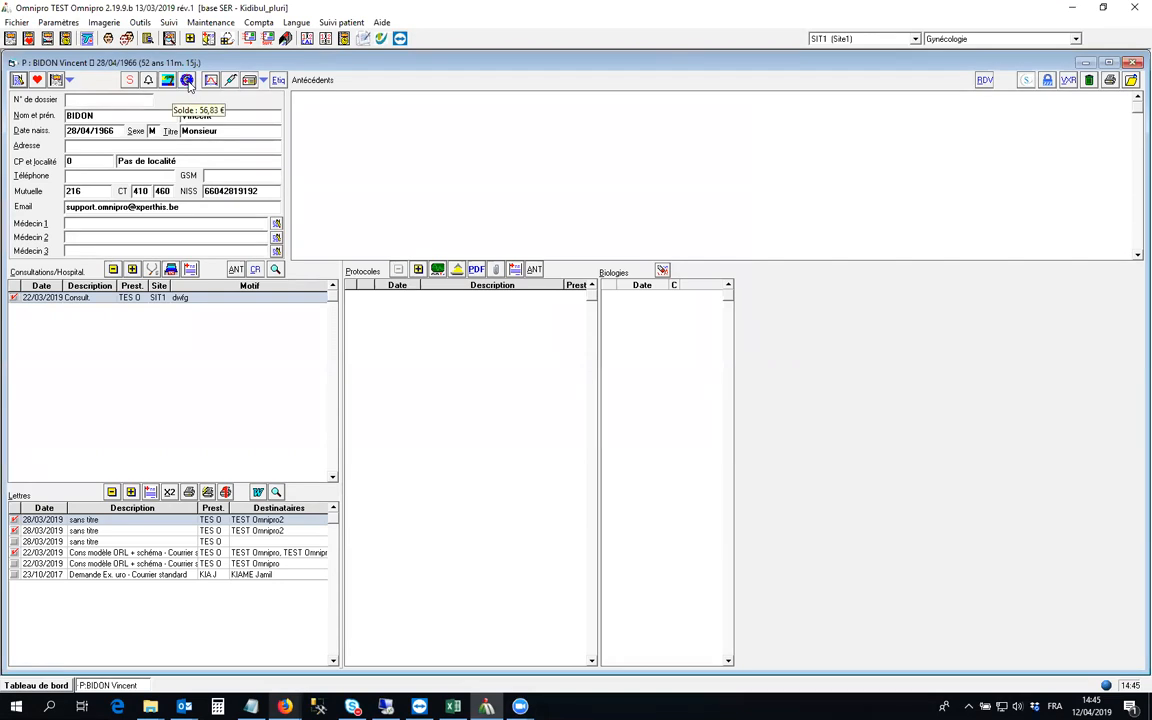
Step: Open the patient's list of attestations and check the patient balance of the 12/04/2019 and 10/04/2019 entries
click(188, 85)
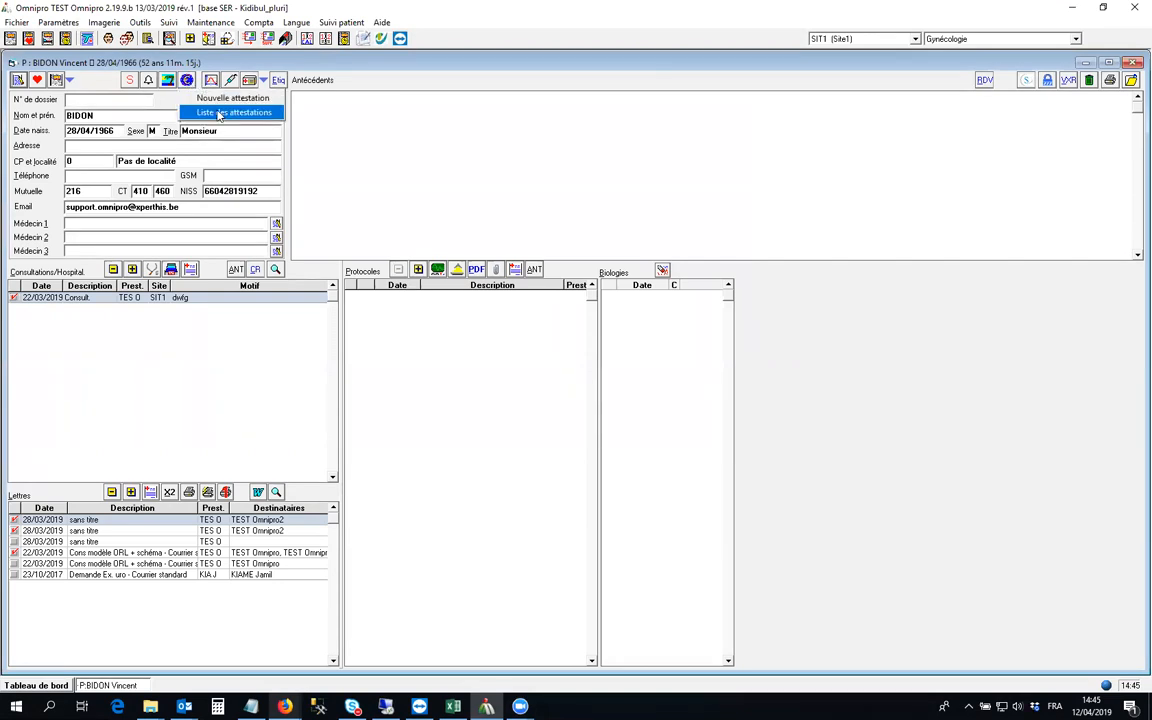
click(200, 114)
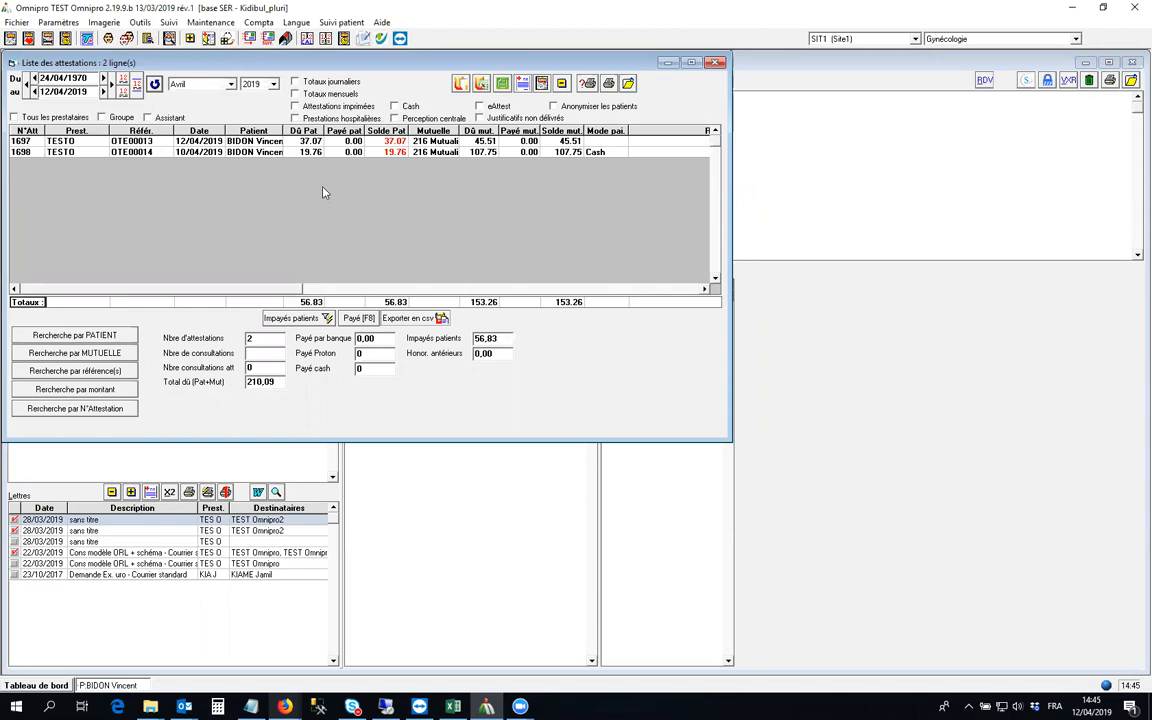
click(390, 144)
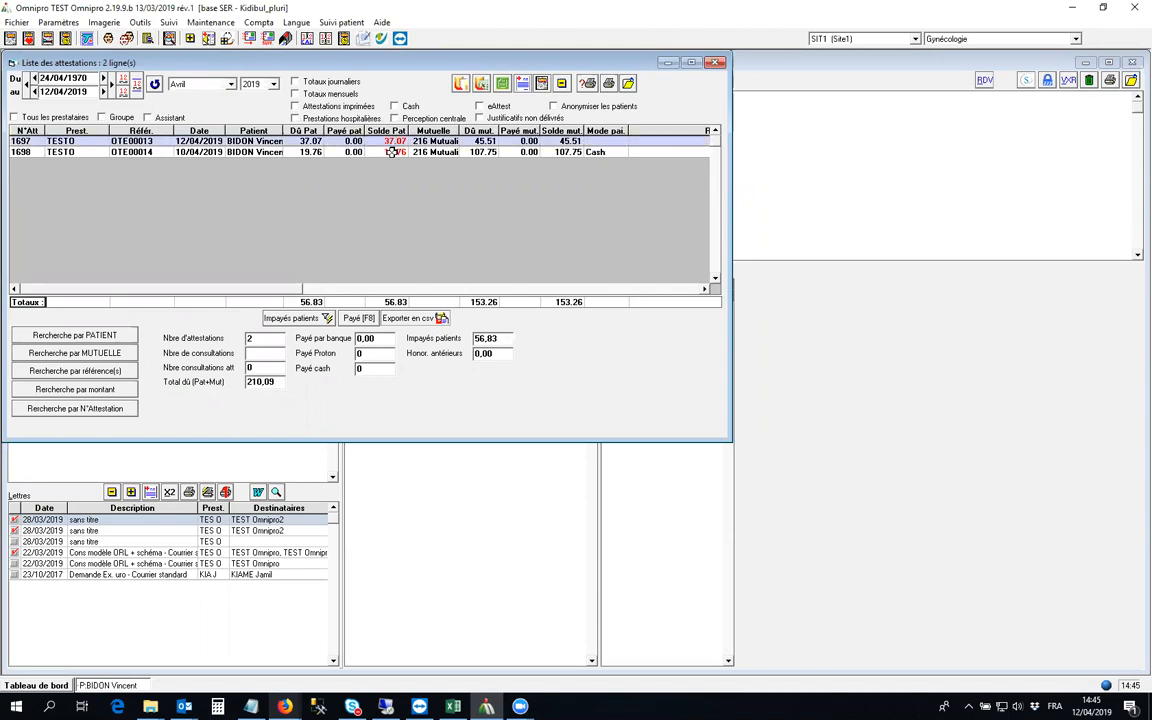
click(391, 153)
click(391, 143)
click(391, 153)
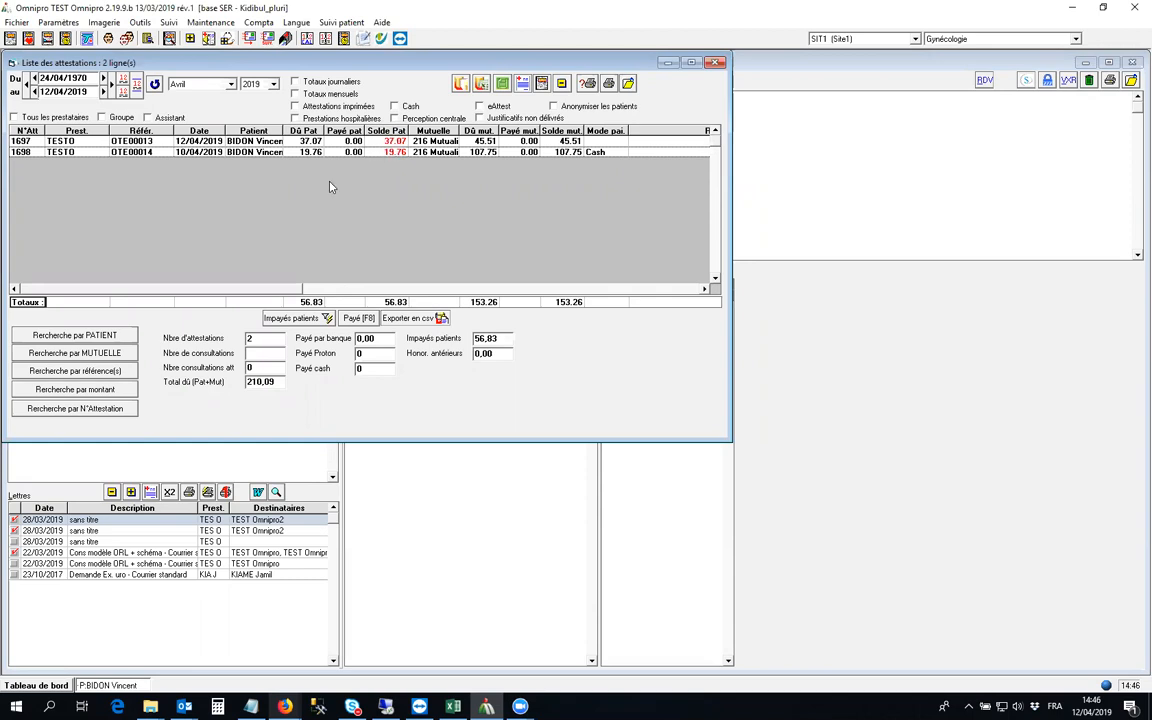
Step: Mark the patient's share of the 12/04/2019 attestation as paid in full and save it
double_click(213, 142)
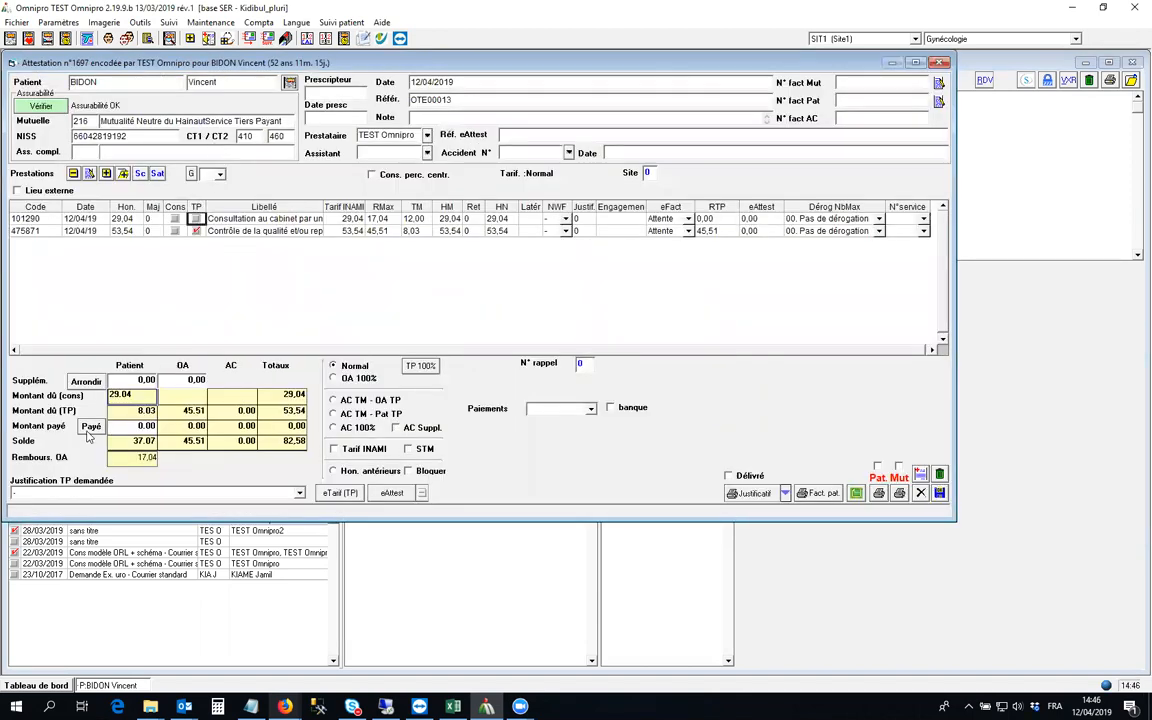
click(90, 427)
click(939, 494)
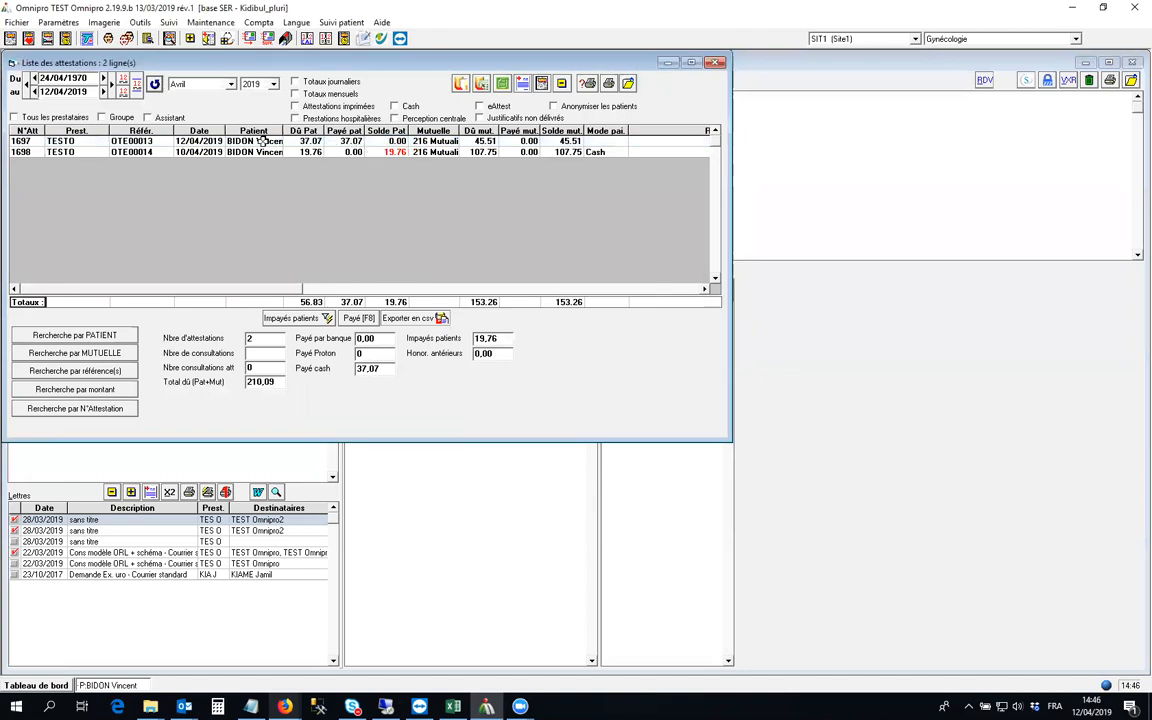
click(276, 142)
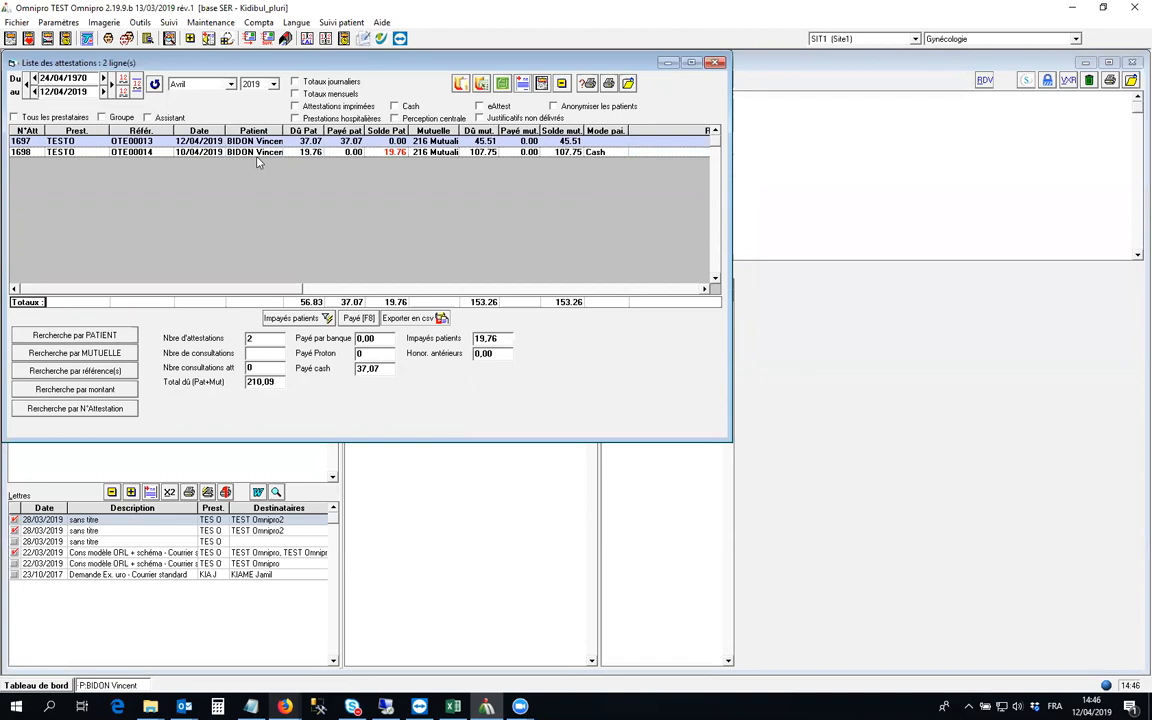
Step: Mark the patient's share of the 10/04/2019 attestation as paid in full, save it, and close the list
double_click(231, 152)
click(91, 426)
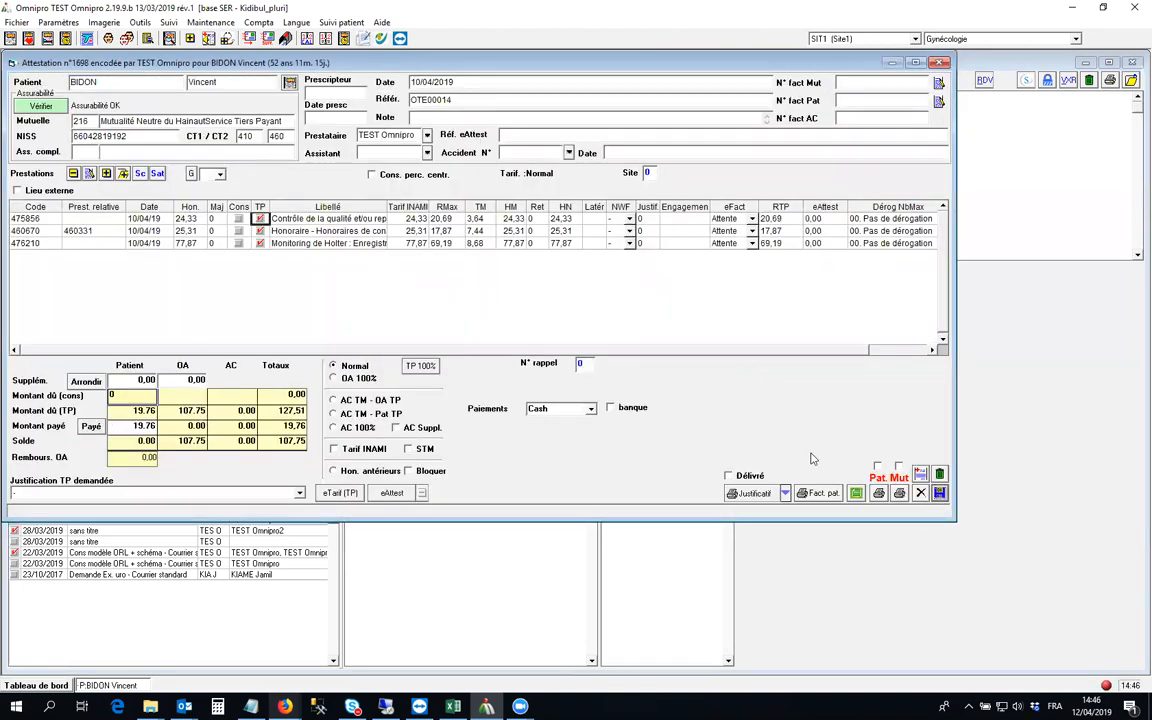
click(939, 494)
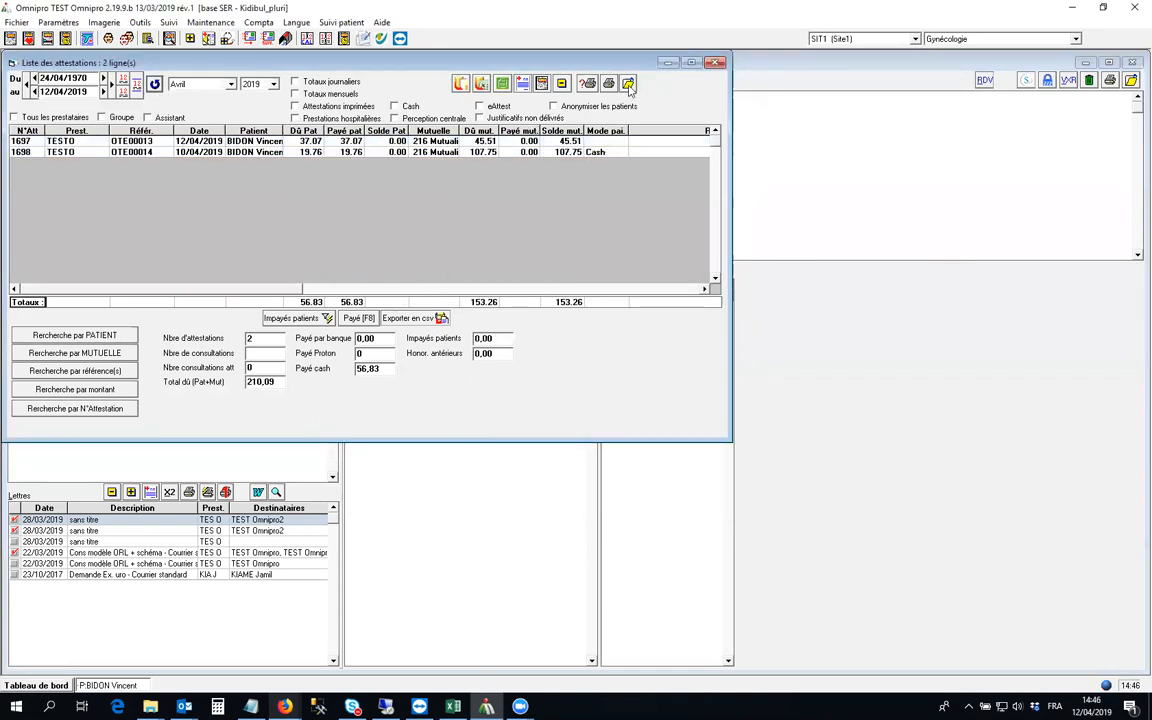
click(628, 84)
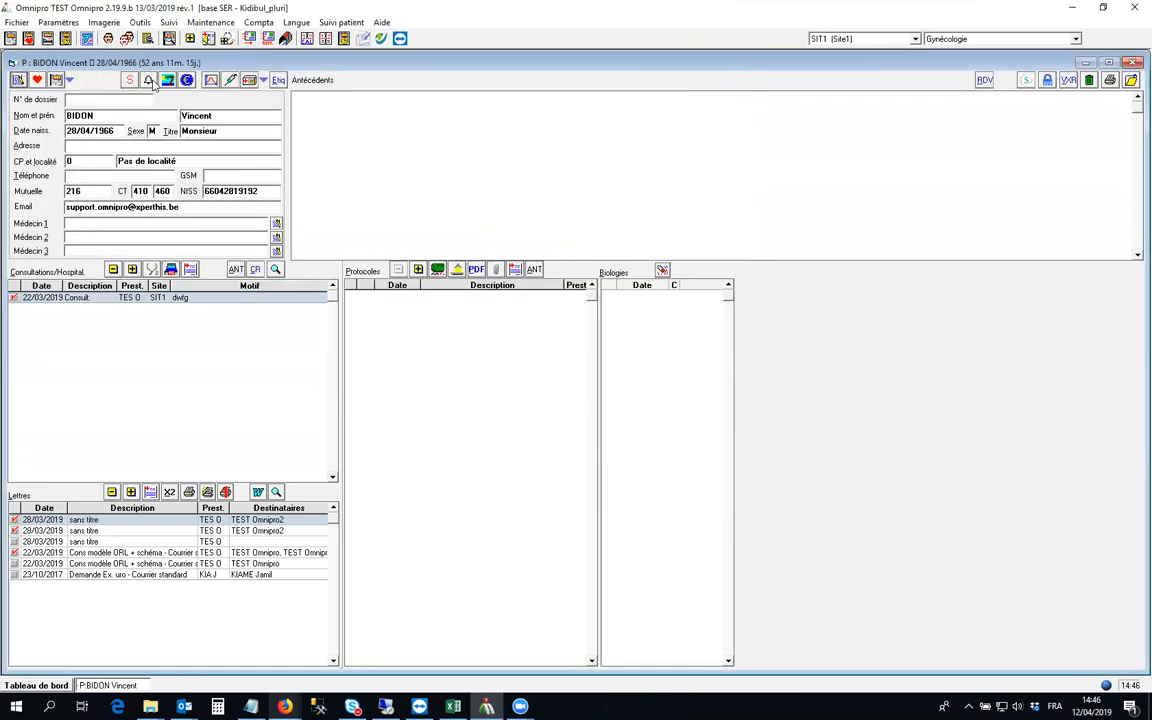